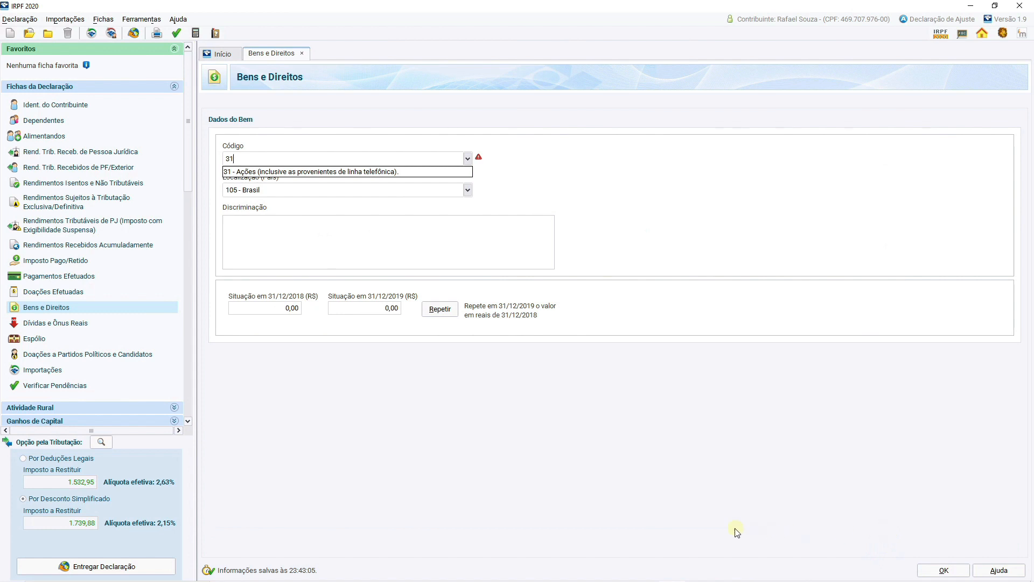
# Classify the asset as 31 - Ações belonging to the Titular and fill in the CNPJ of ENGIE BRASIL ENERGIA S.A.
pyautogui.click(399, 172)
pyautogui.click(259, 193)
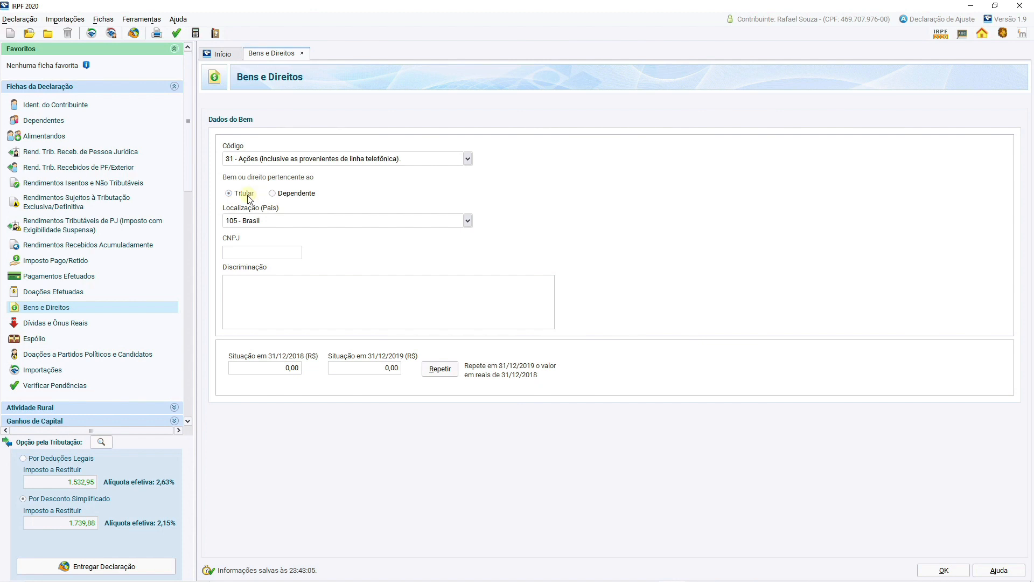
pyautogui.click(268, 253)
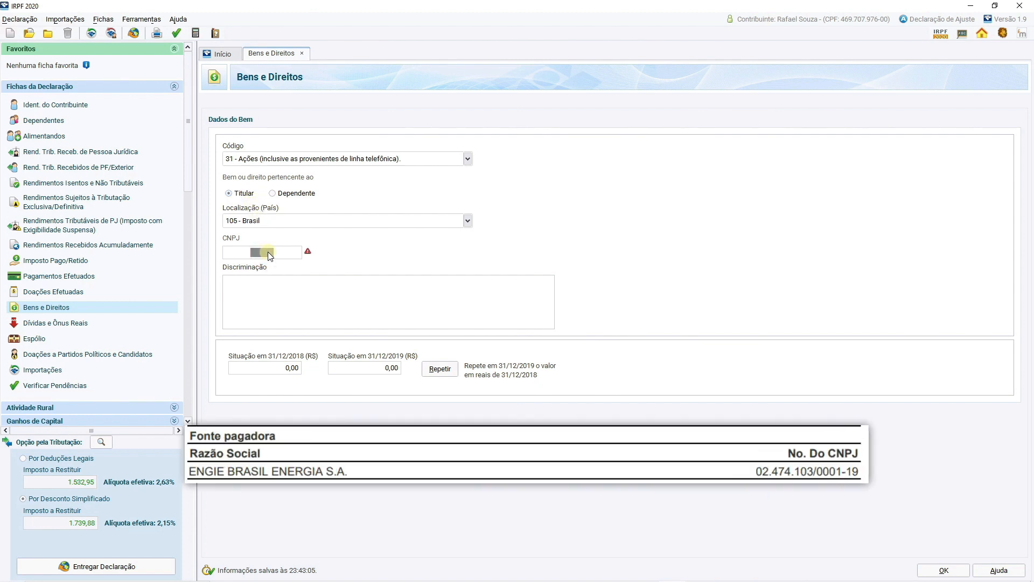
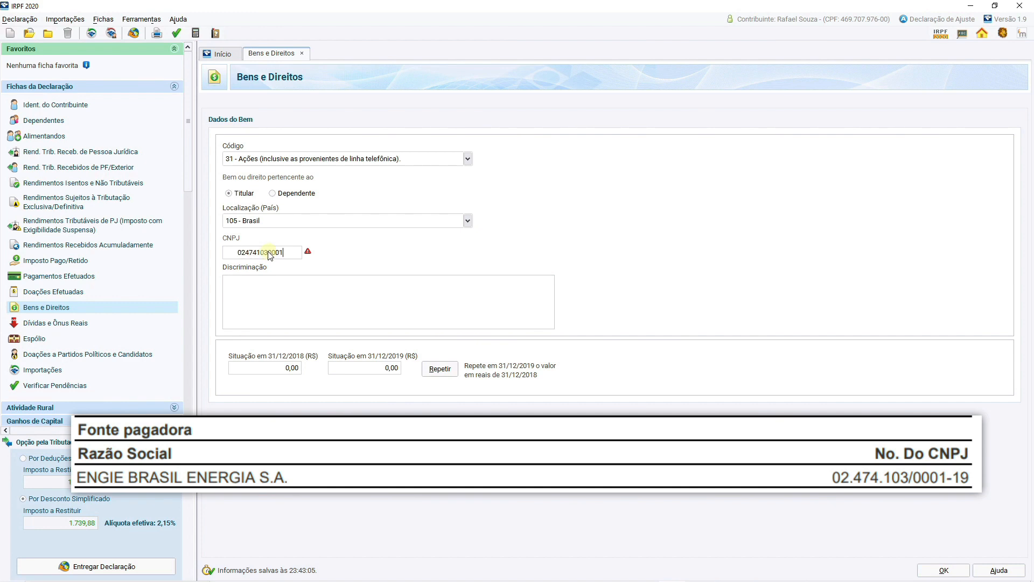
pyautogui.press('Tab')
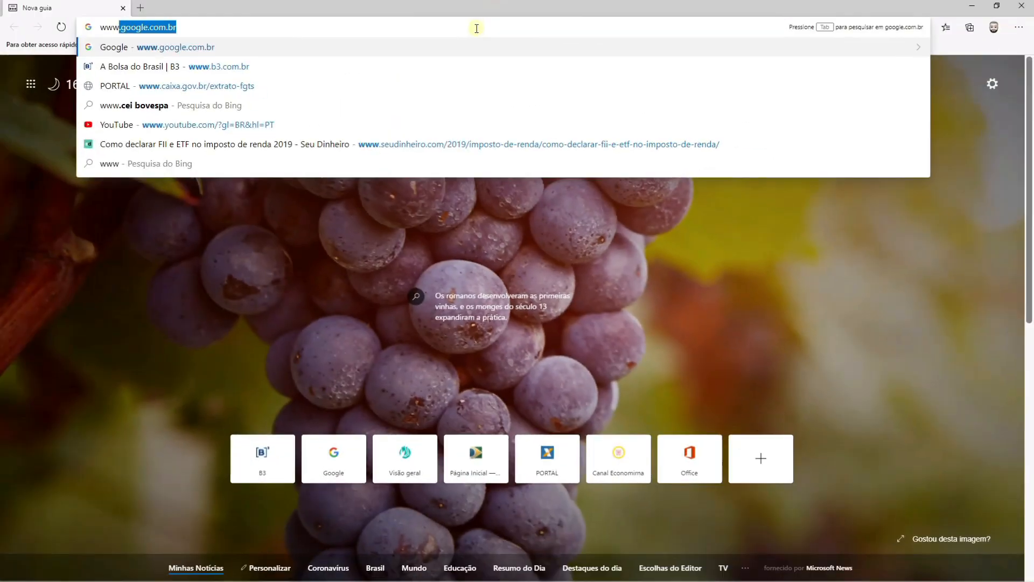
pyautogui.write('b3')
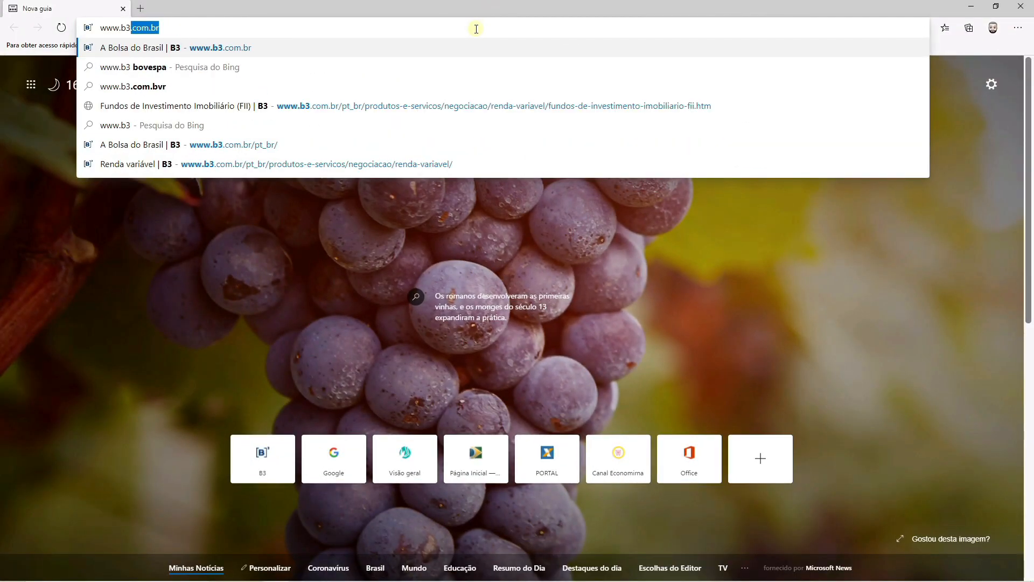
pyautogui.press('Return')
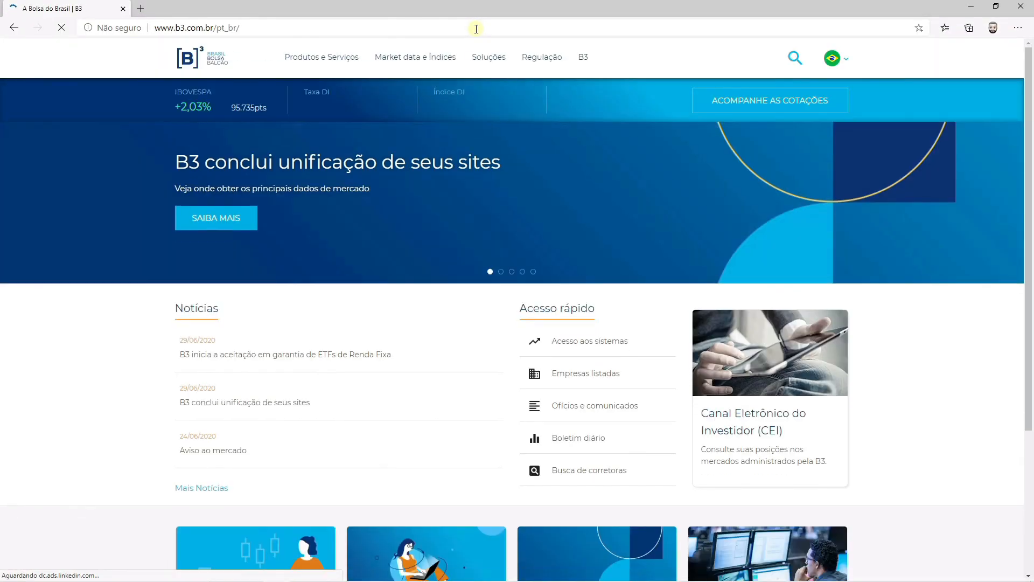
pyautogui.moveTo(346, 58)
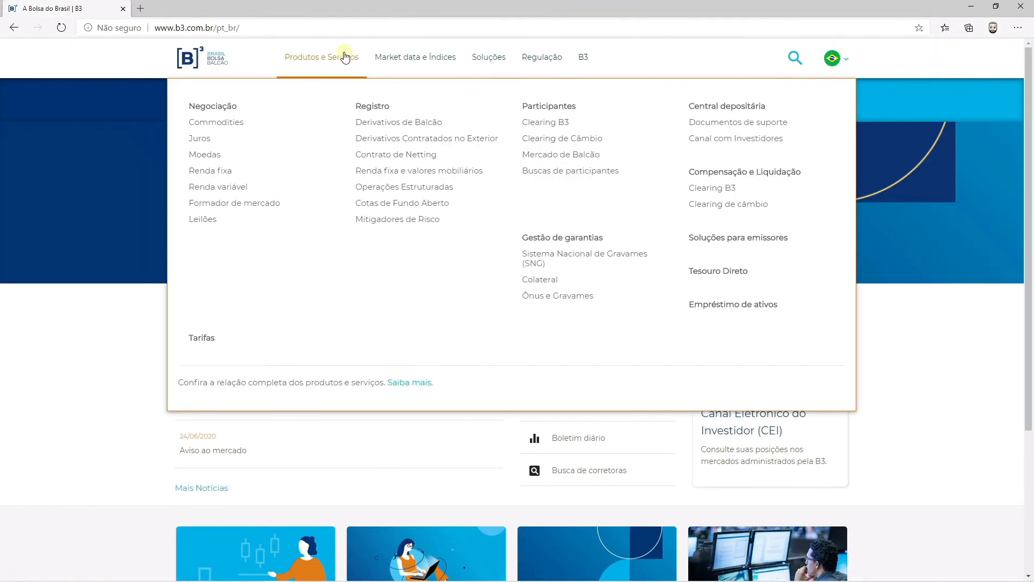
pyautogui.click(225, 186)
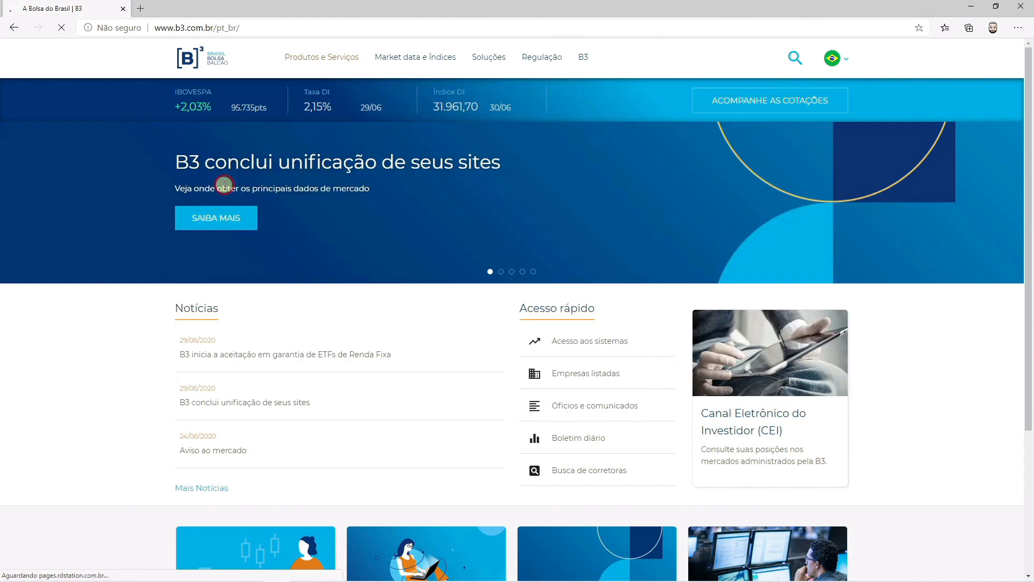
pyautogui.click(215, 274)
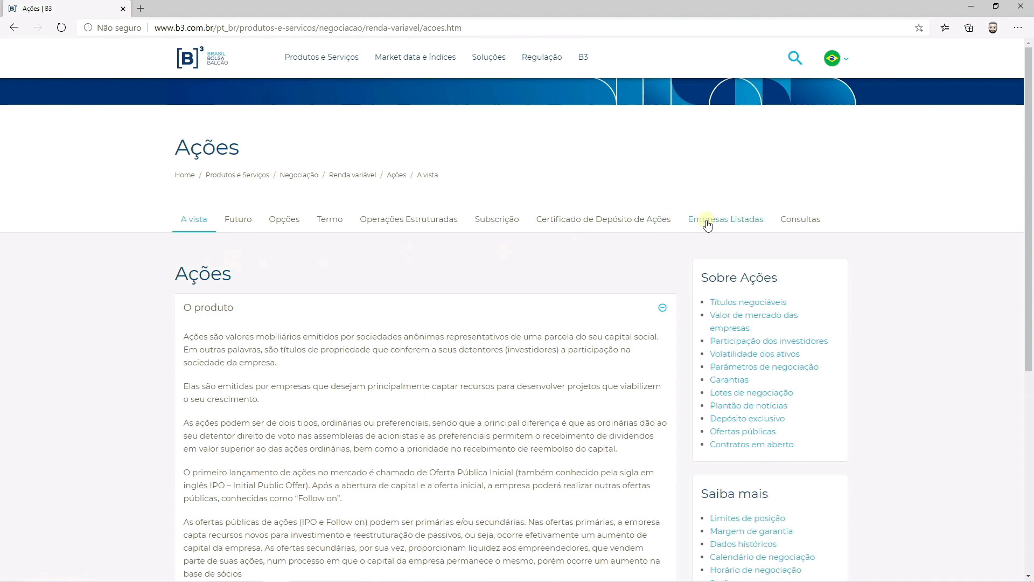
pyautogui.click(708, 224)
# Search the listed companies for egie3 and open the ENGIE BRASIL ENERGIA S.A. entry.
pyautogui.click(216, 539)
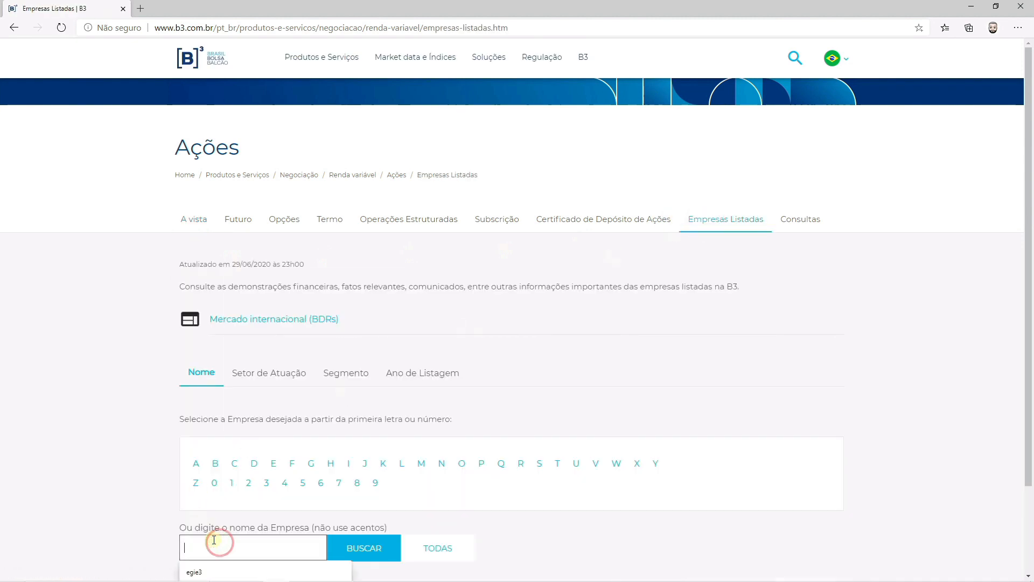
pyautogui.write('egie3')
pyautogui.press('Return')
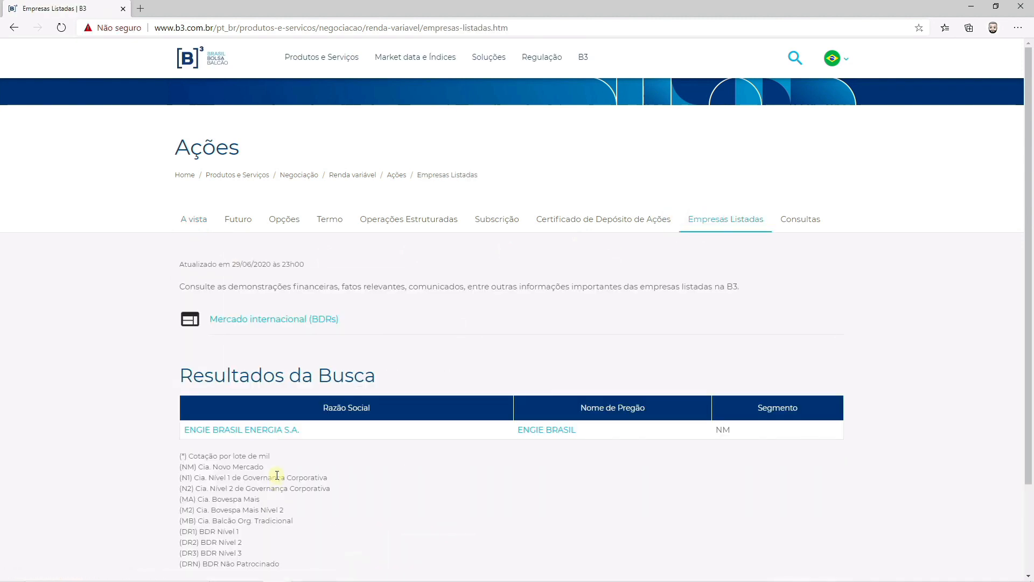
pyautogui.click(278, 430)
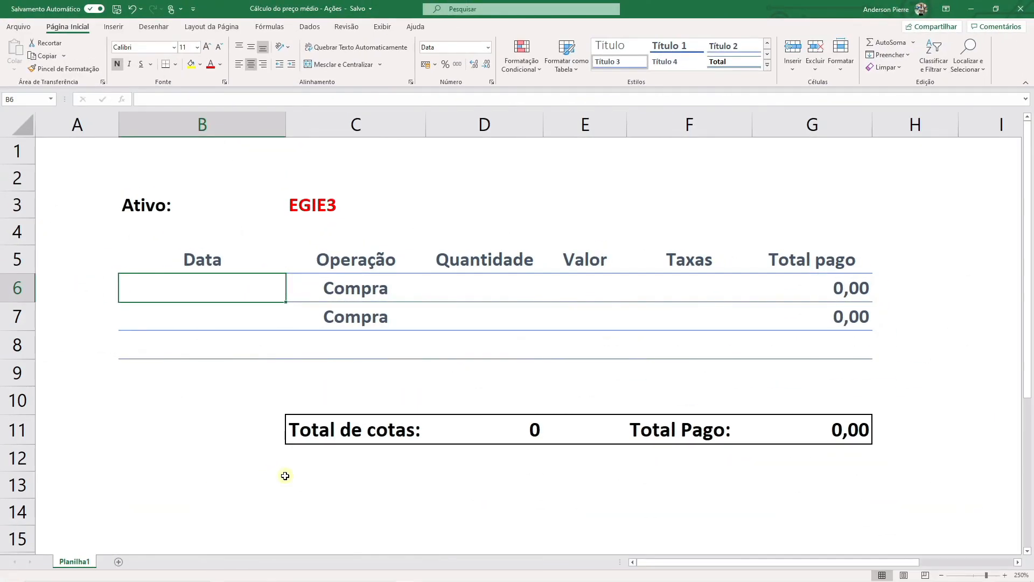
# Switch to the Excel average-price sheet and record the first EGIE3 purchase in row 6: 20/03/2019, quantity 100, value 42,80, fees 1,35.
pyautogui.write('2')
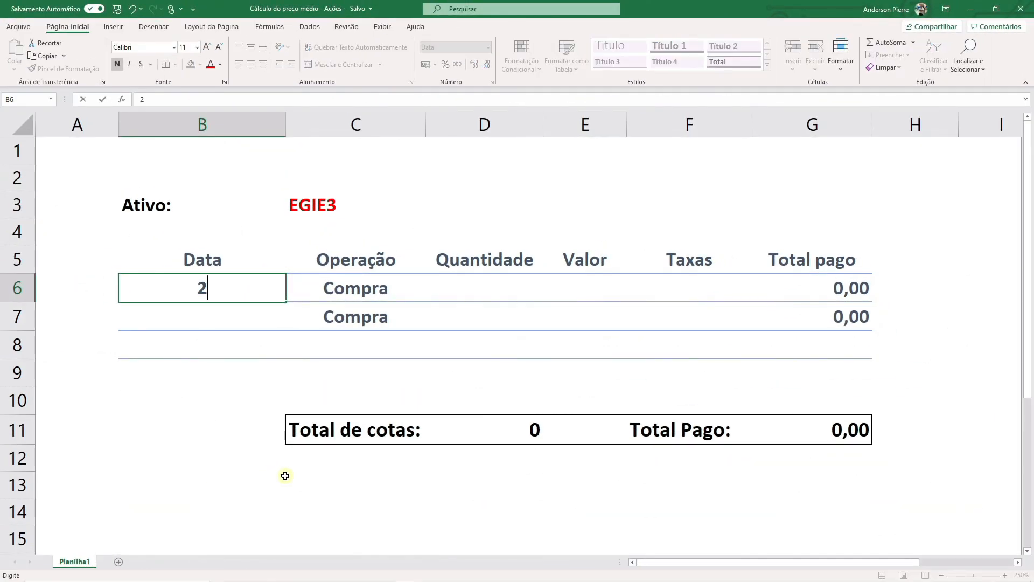
pyautogui.write('0/03/2019')
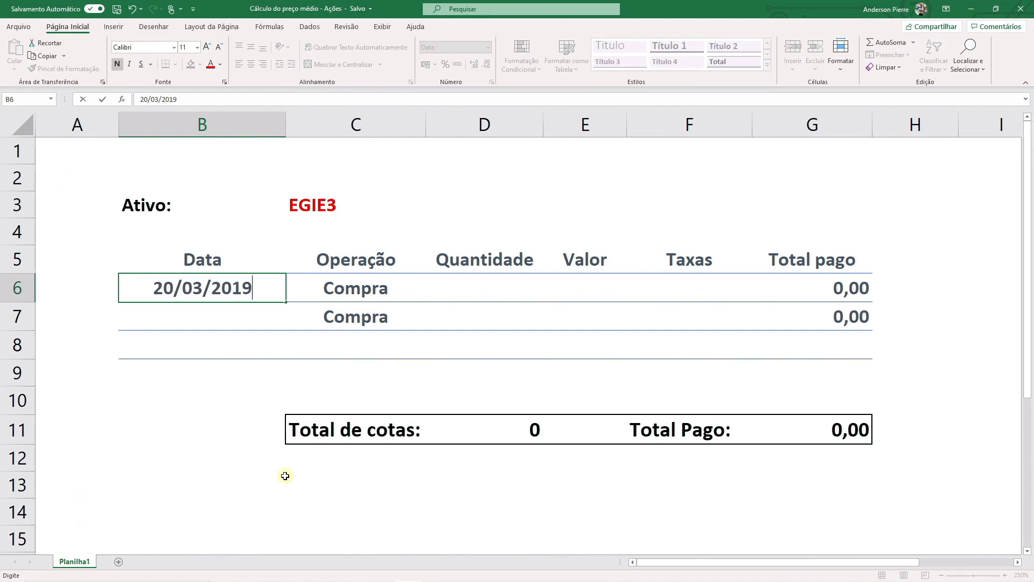
pyautogui.press('Tab')
pyautogui.press('Tab')
pyautogui.write('100')
pyautogui.press('Tab')
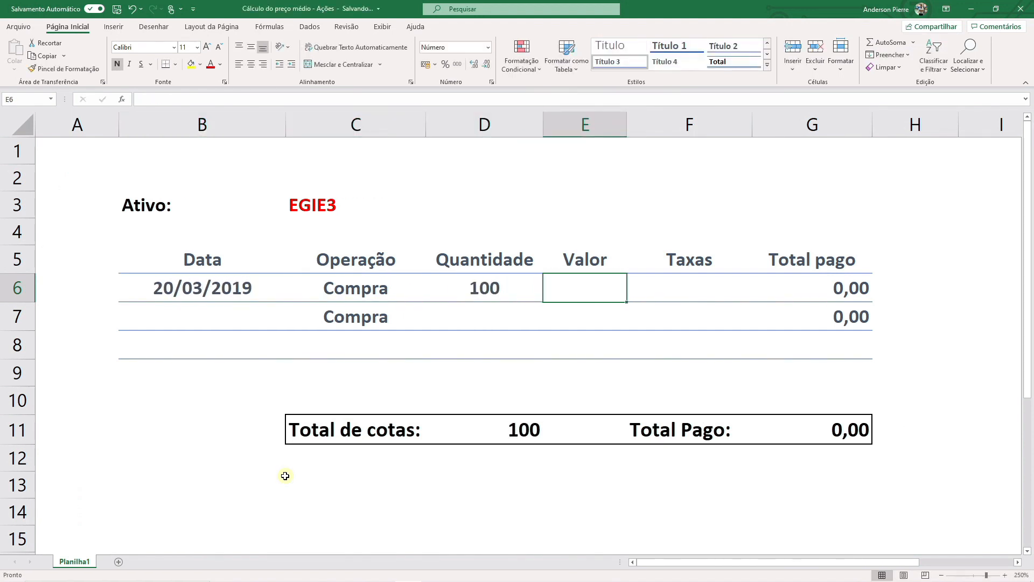
pyautogui.write('42,8')
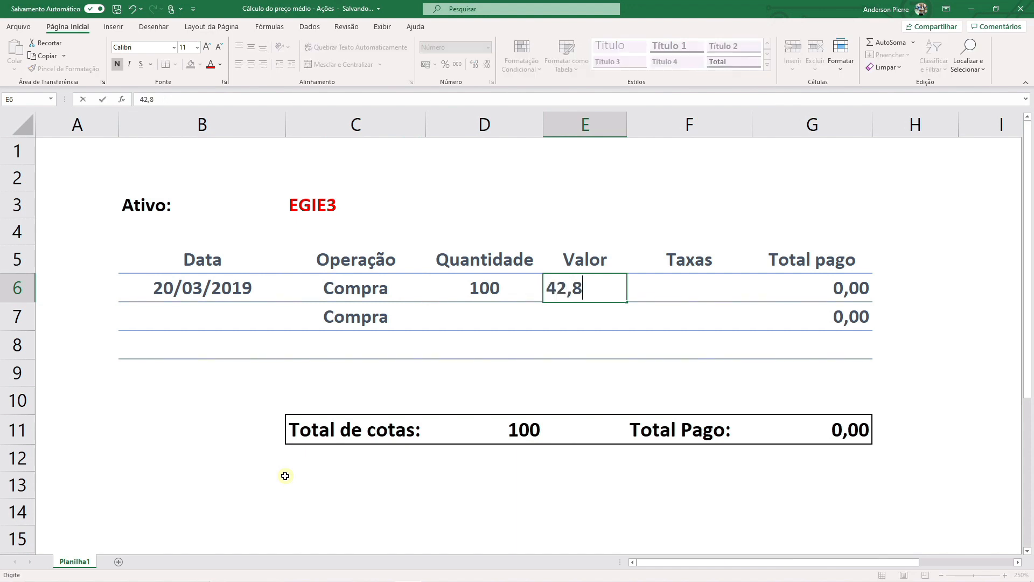
pyautogui.press('Tab')
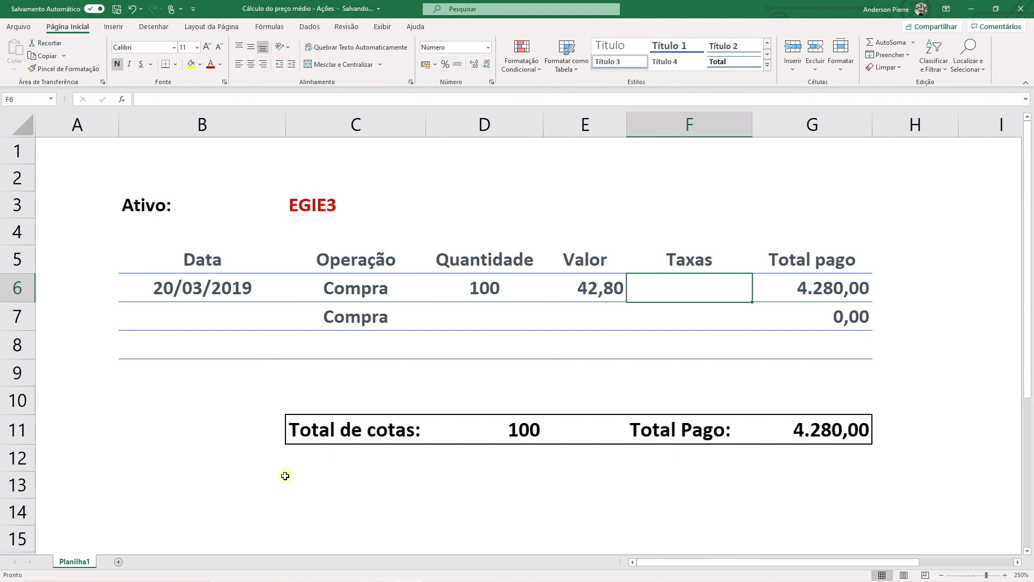
pyautogui.write('1,35')
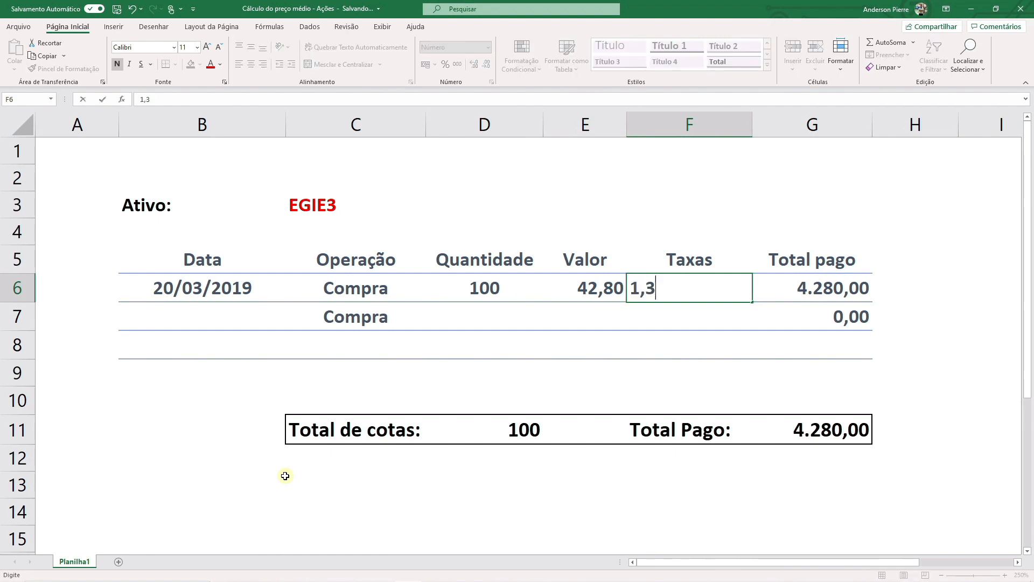
pyautogui.press('Tab')
pyautogui.press('Return')
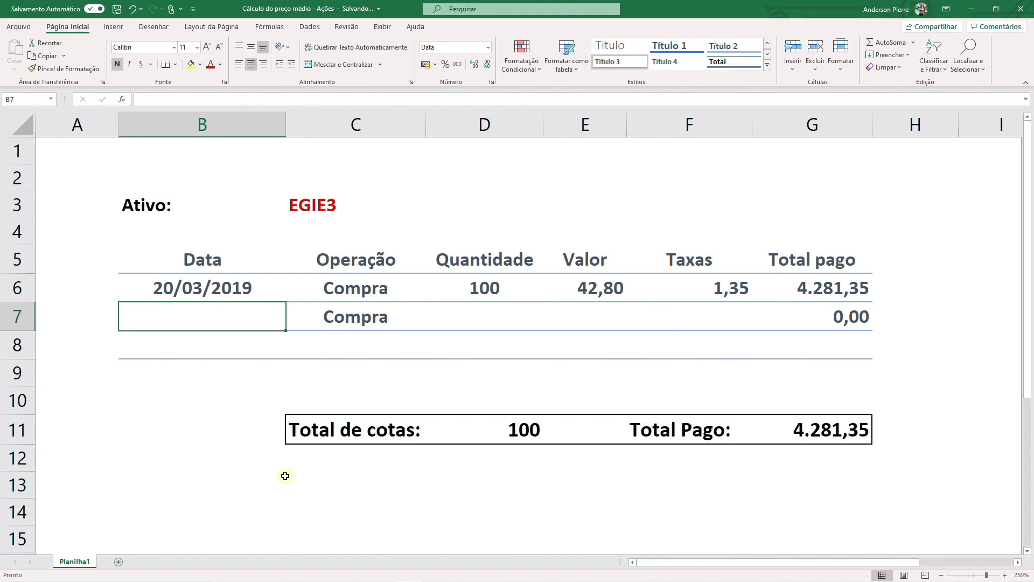
# Record the second EGIE3 purchase in row 7: 12/04/2019, quantity 100, value 41,95, fees 1,33.
pyautogui.write('12/')
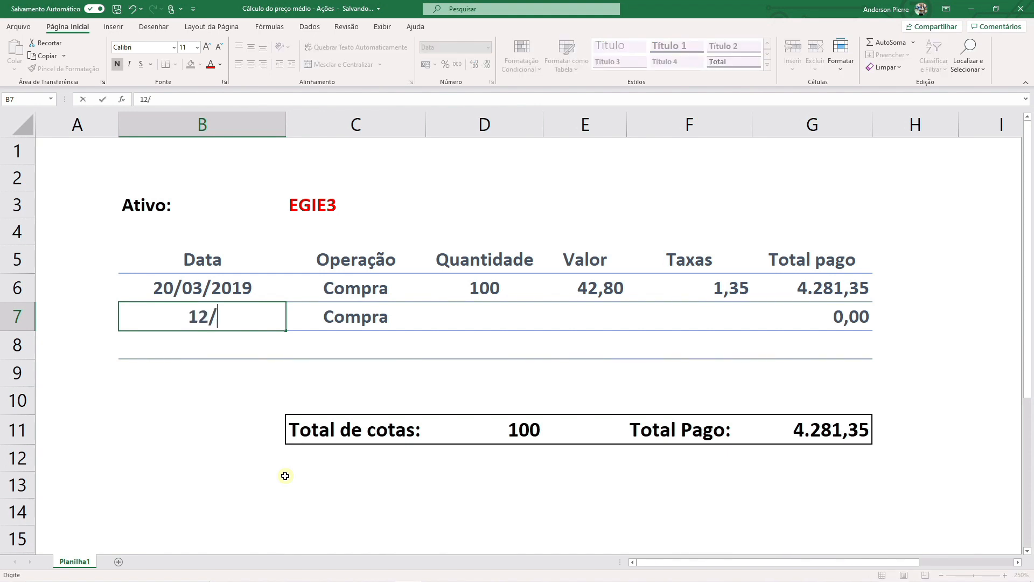
pyautogui.write('04/2019')
pyautogui.press('Tab')
pyautogui.press('Tab')
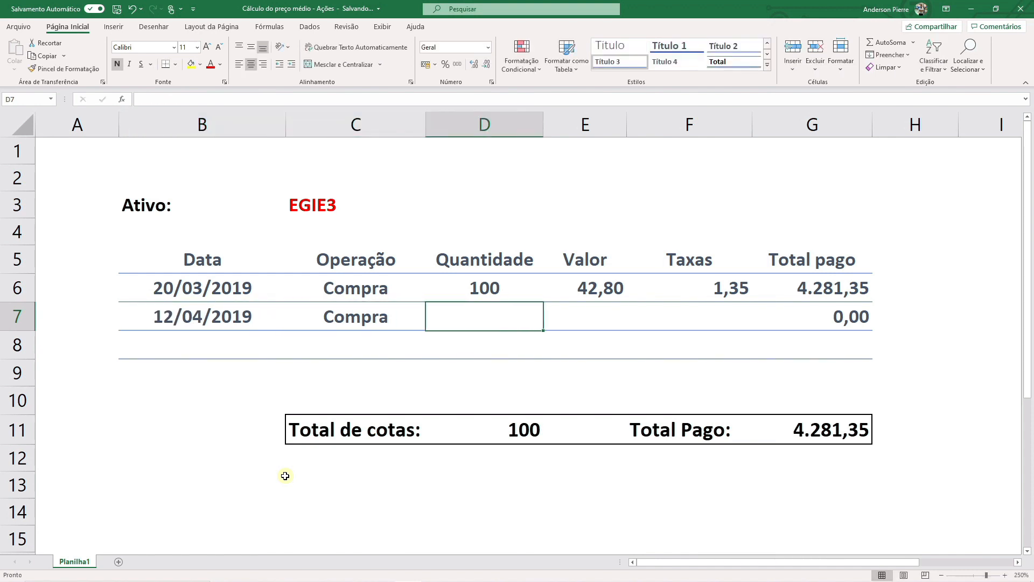
pyautogui.write('100')
pyautogui.press('Tab')
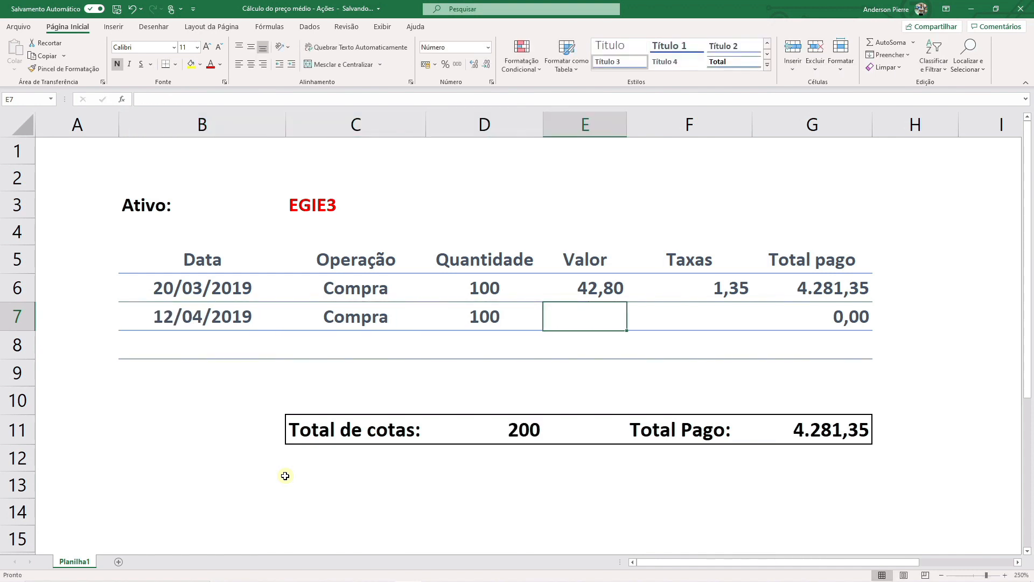
pyautogui.write('41,95')
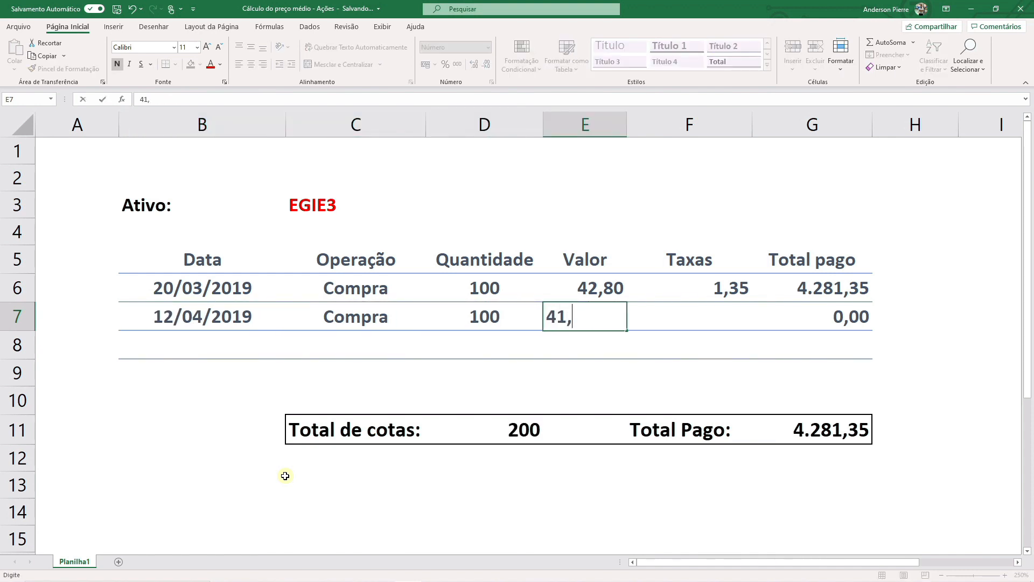
pyautogui.press('Tab')
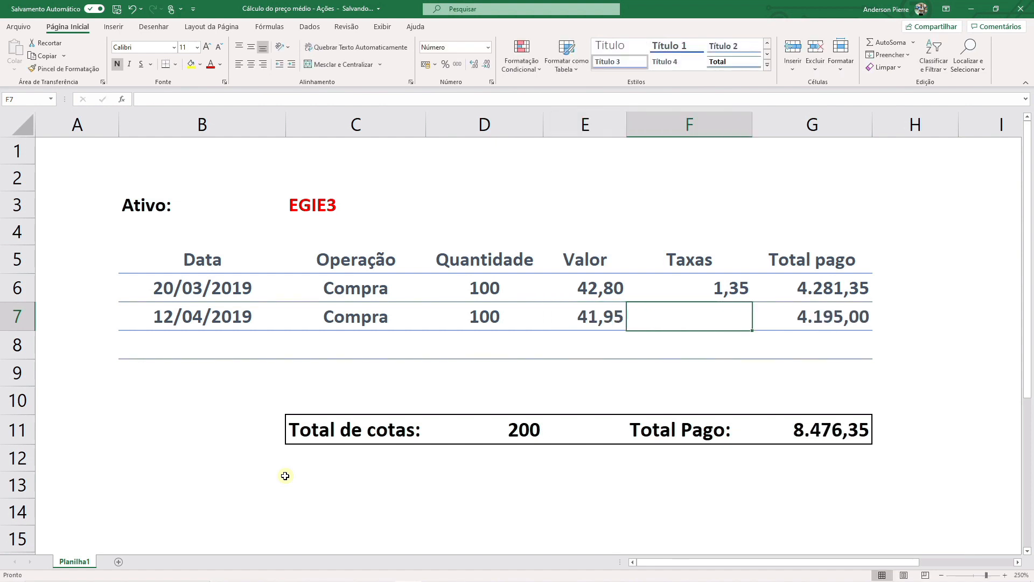
pyautogui.write('1,33')
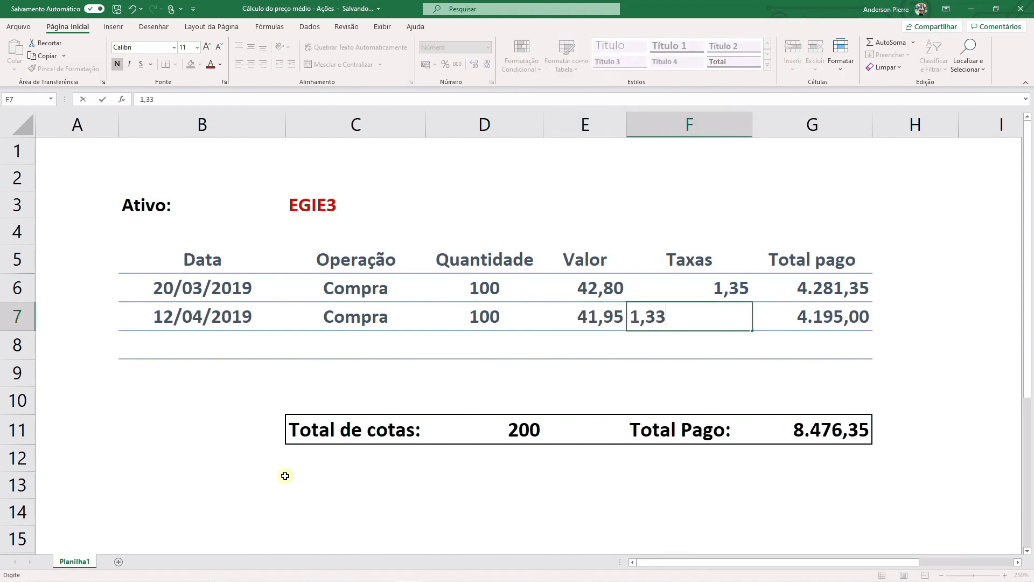
pyautogui.press('Tab')
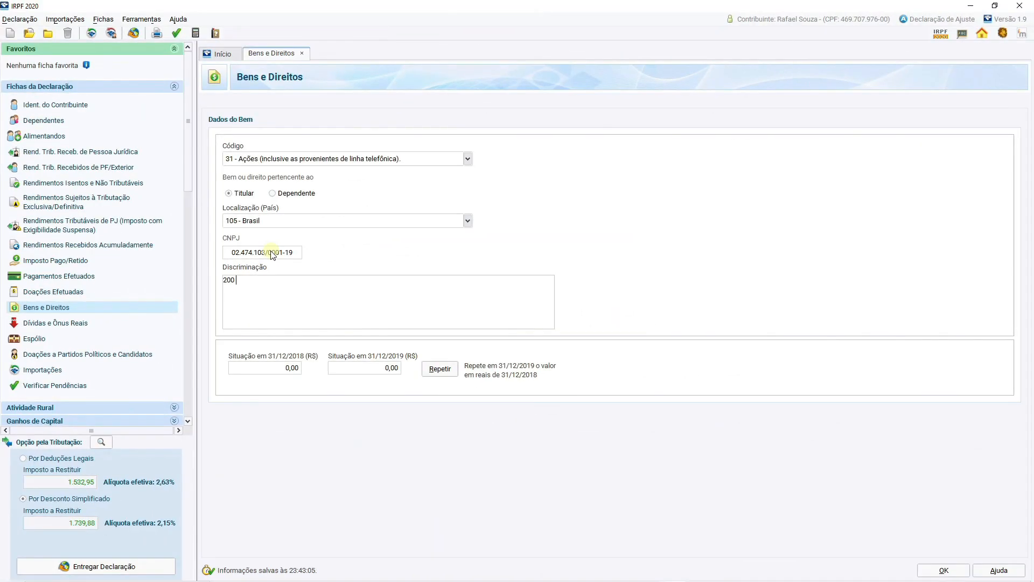
# Switch to IRPF 2020 and describe the asset: 200 ações de ENGIE3 - ENGIE BRASIL ENERGIA S.A, its CNPJ, acquisition value R$8.477,68, custodiadas pela CLEAR CORRETORA.
pyautogui.write('ações de ENGIE3 - ENGIE BRASIL ENER')
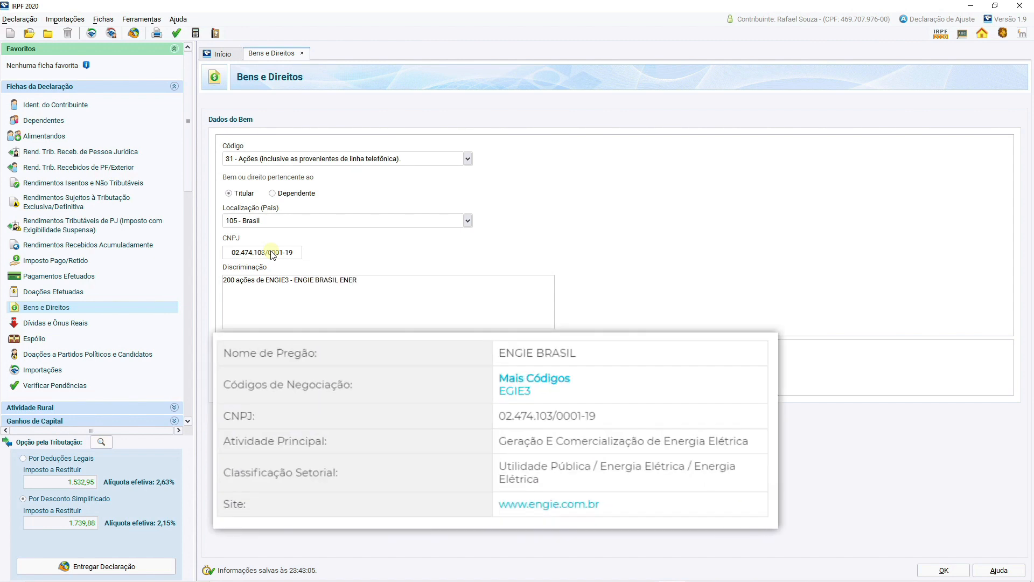
pyautogui.write('GIA S.A, CNPJ')
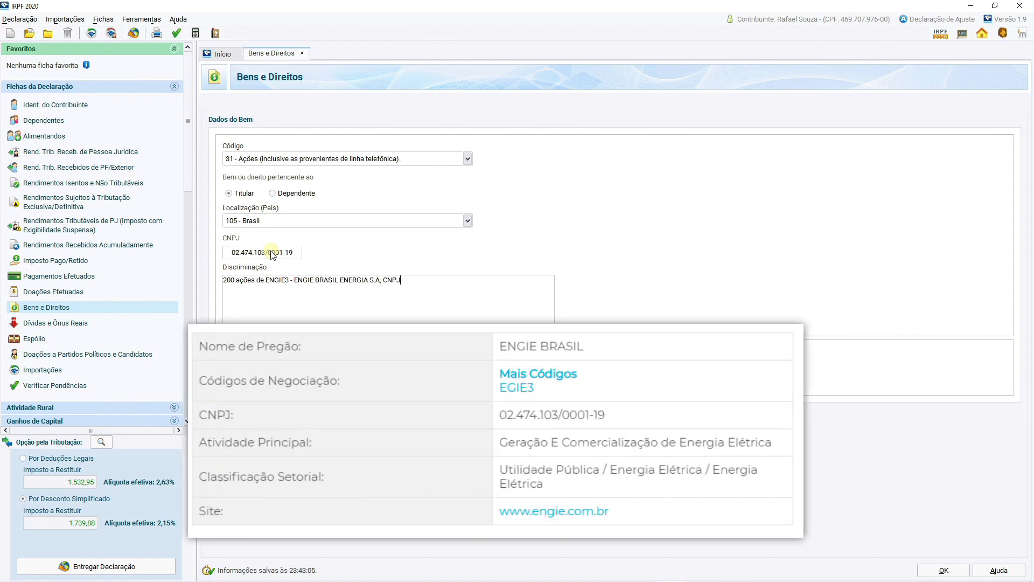
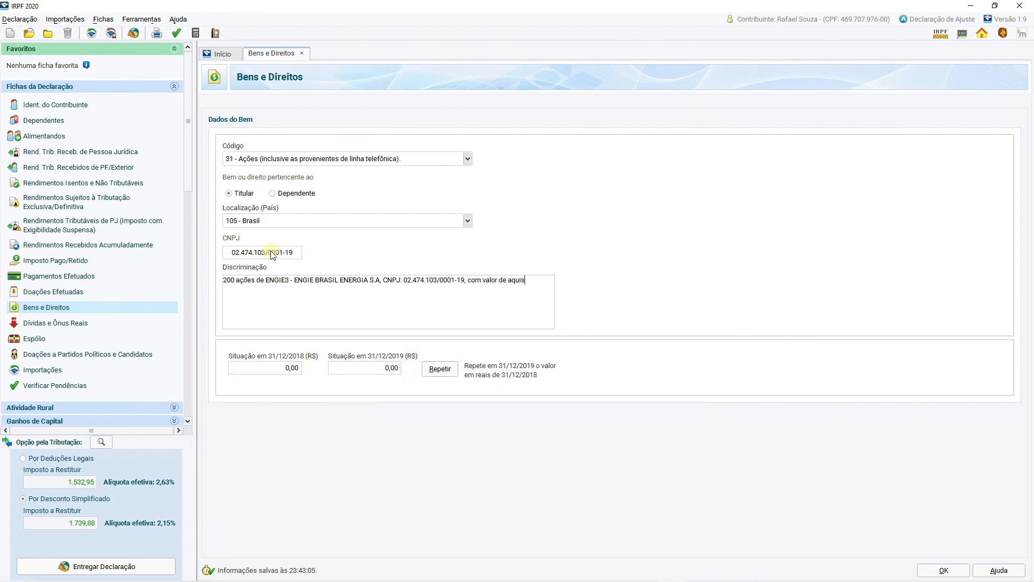
pyautogui.write('ição de R$8.477,68')
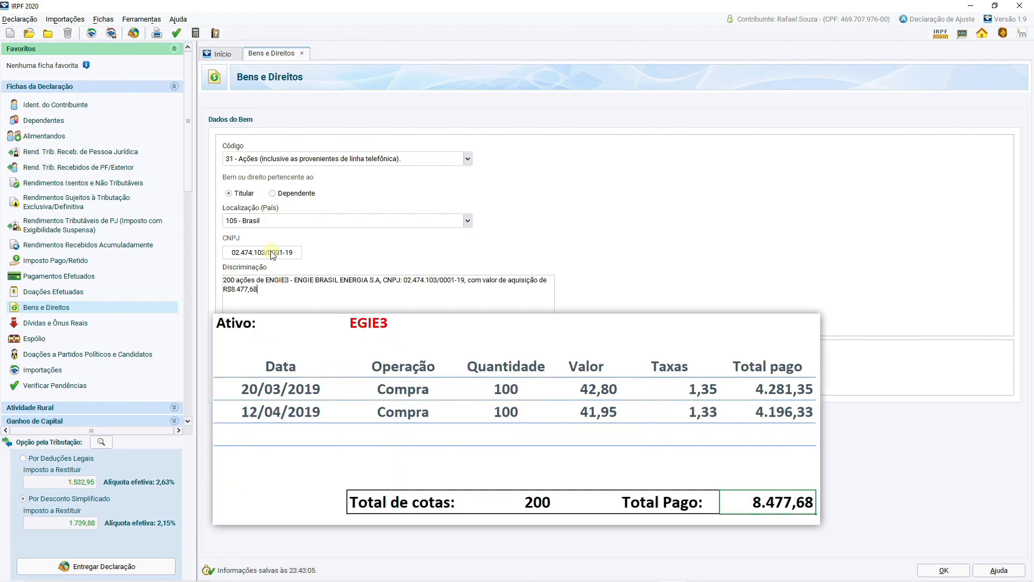
pyautogui.write(', custodiadas pela CLEAR')
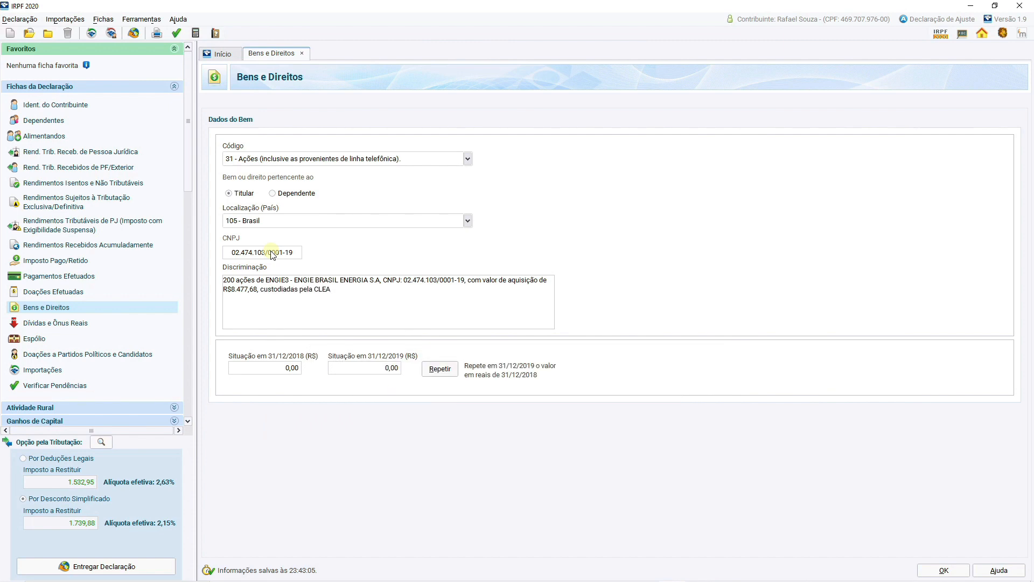
pyautogui.write(' CORRETORA.')
# Set the asset's situation on 31/12/2019 to R$ 8.477,68.
pyautogui.click(358, 372)
pyautogui.write('8477,68')
pyautogui.press('Tab')
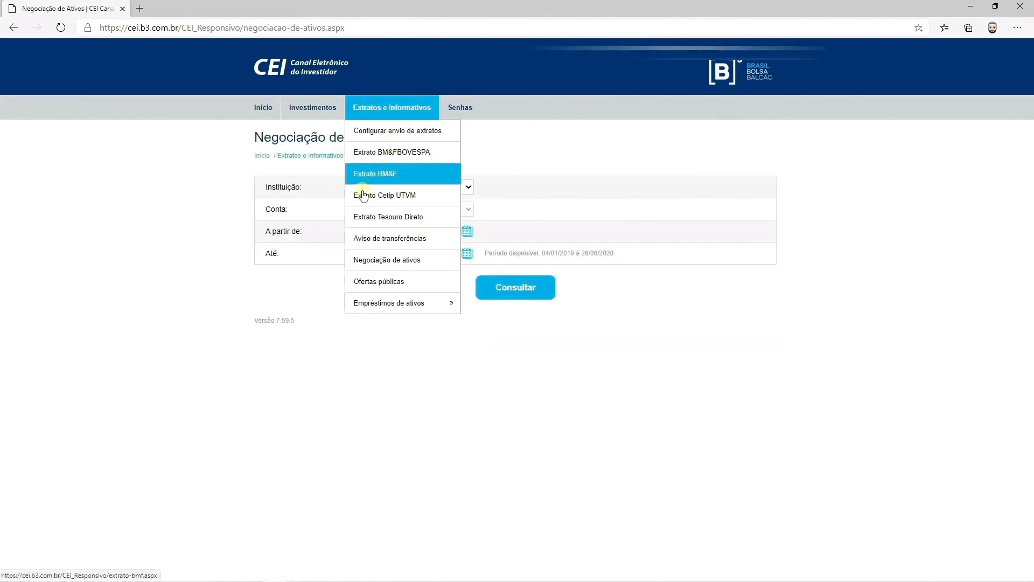
# Switch to the CEI site, open the Negociação de ativos query and select the institution 308 - CLEAR CORRETORA.
pyautogui.click(369, 261)
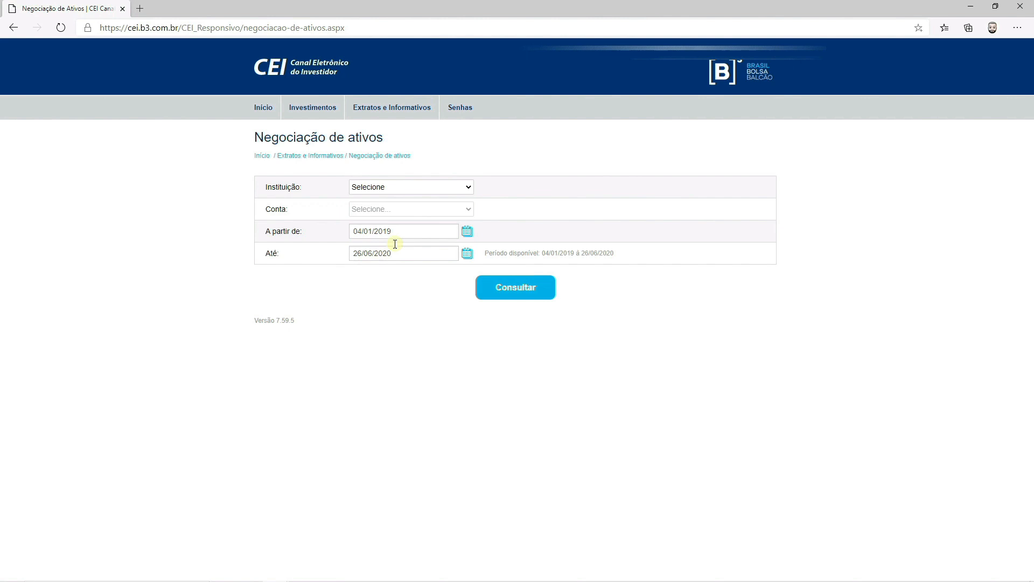
pyautogui.click(427, 186)
pyautogui.click(412, 223)
pyautogui.click(400, 234)
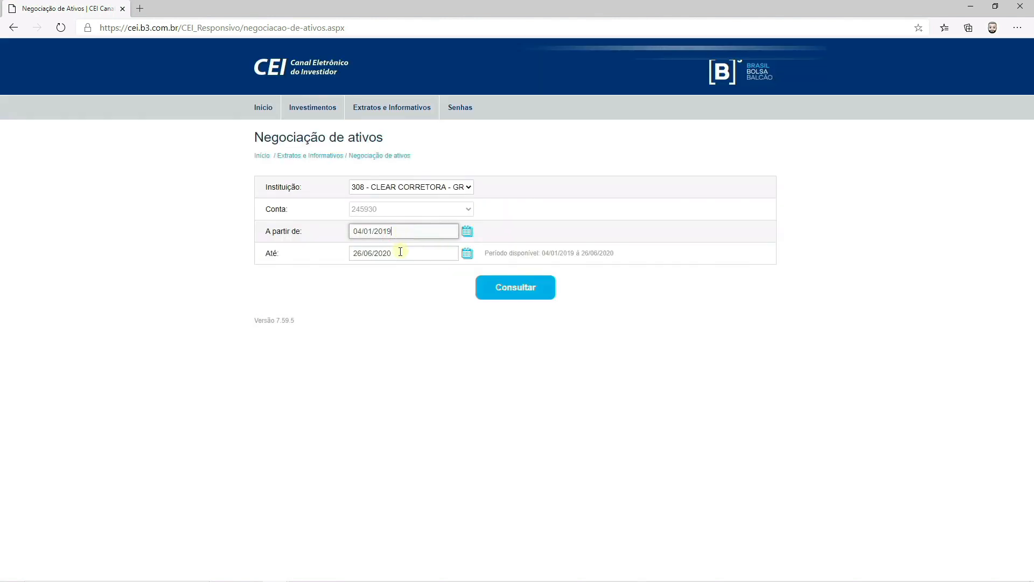
# Choose an earlier end date for the trading query, run it and examine the average purchase prices in the period's summary.
pyautogui.click(467, 253)
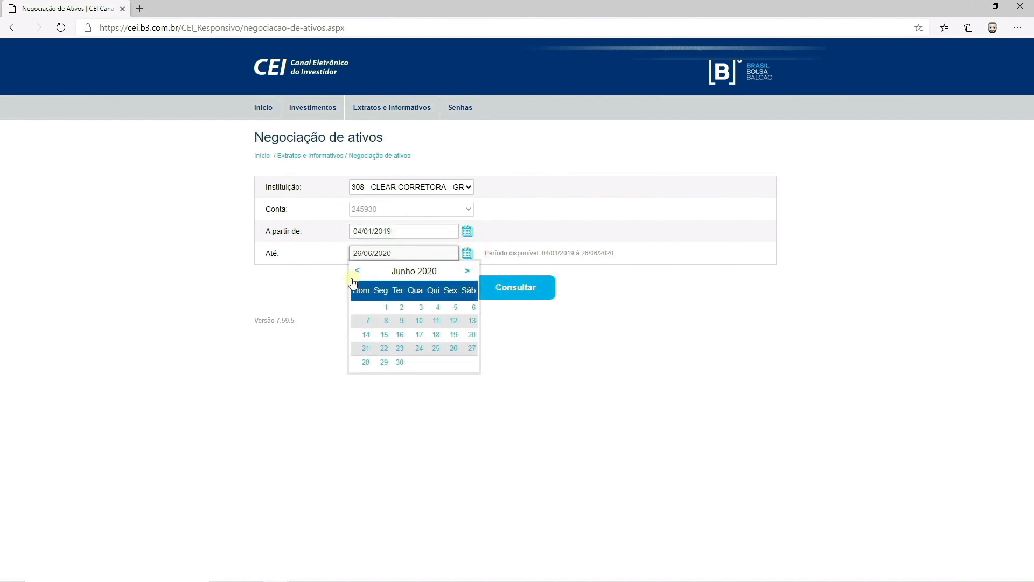
pyautogui.click(355, 272)
pyautogui.click(356, 273)
pyautogui.click(355, 273)
pyautogui.click(356, 272)
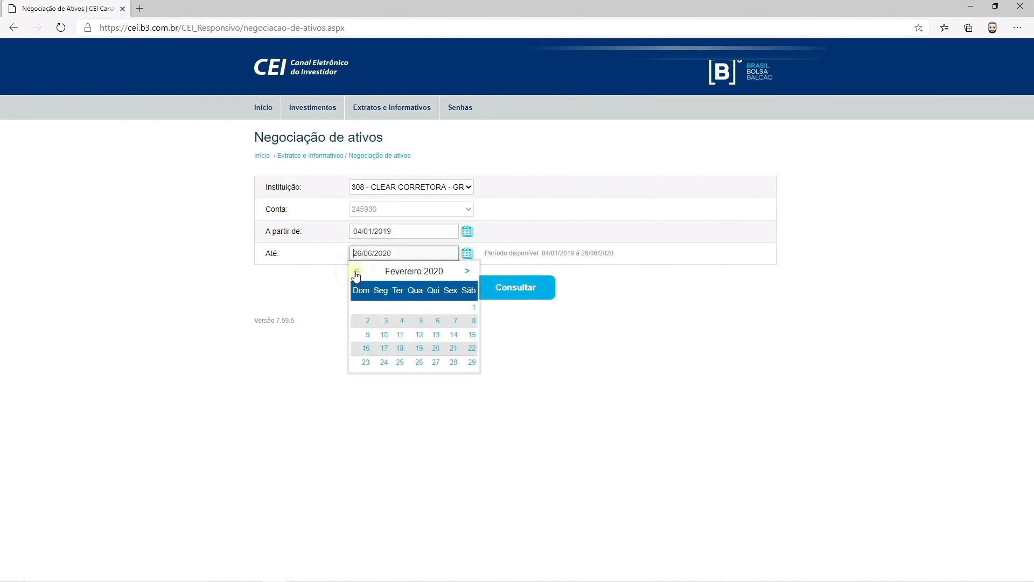
pyautogui.click(356, 272)
pyautogui.click(355, 272)
pyautogui.click(402, 361)
pyautogui.click(504, 286)
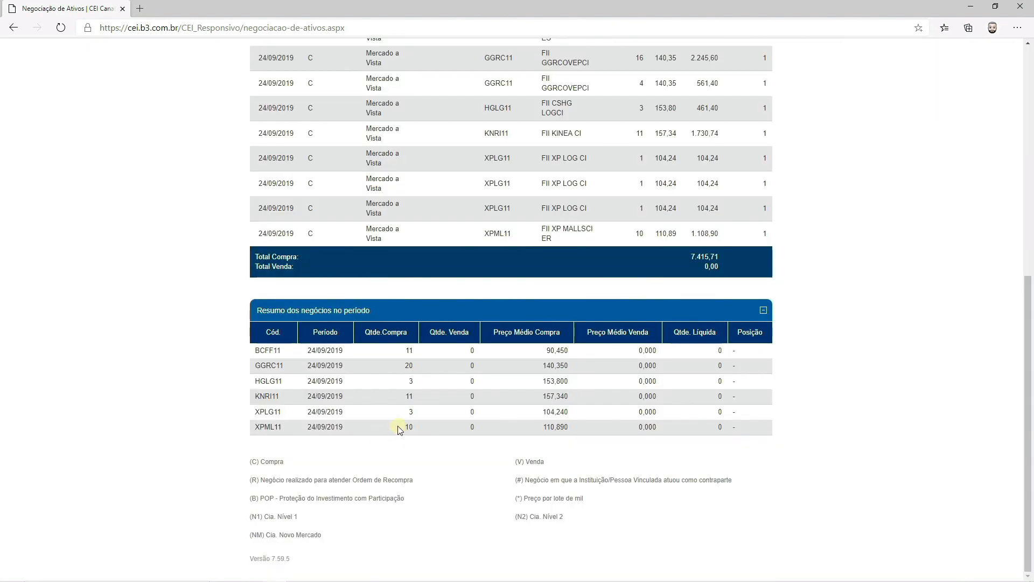
pyautogui.moveTo(486, 331); pyautogui.dragTo(560, 334)
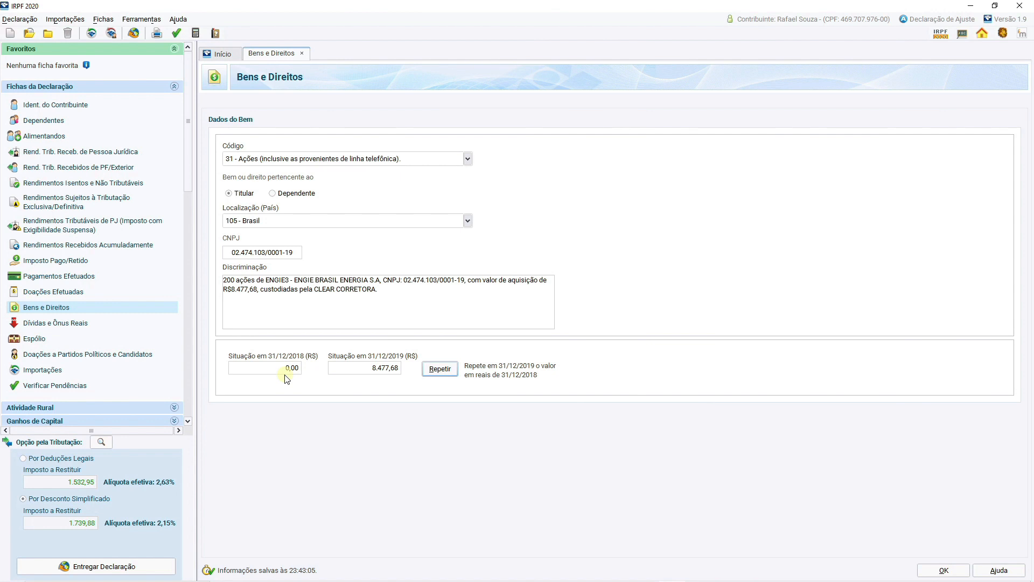
# Switch to IRPF 2020 and save the ENGIE BRASIL ENERGIA share entry in Bens e Direitos.
pyautogui.click(940, 571)
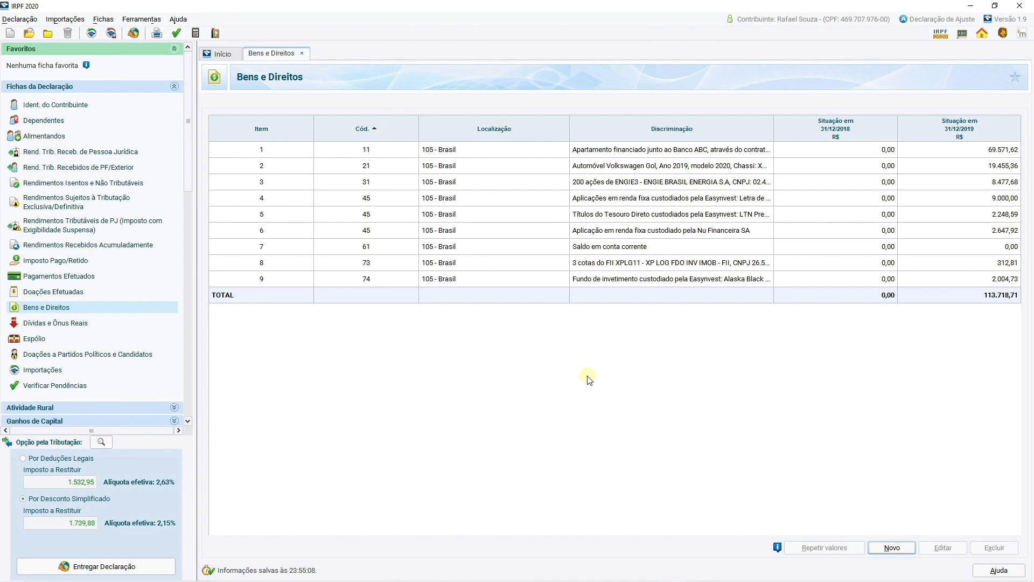
# Add a Titular entry of type 20 (Ganhos líquidos on shares sold up to R$ 20.000,00 monthly) worth 100,00 to Rendimentos Isentos e Não Tributáveis.
pyautogui.click(129, 184)
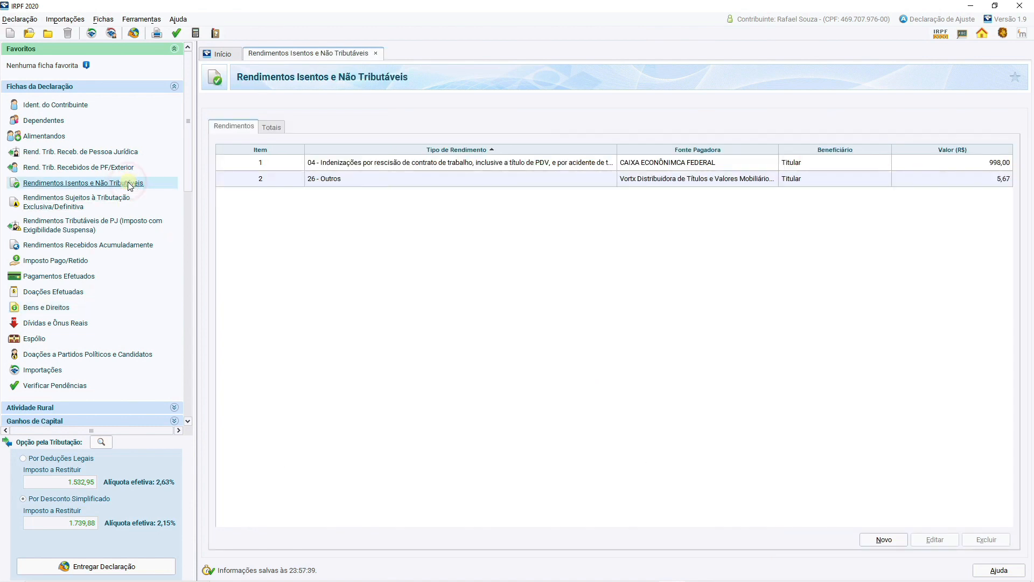
pyautogui.click(900, 539)
pyautogui.write('20')
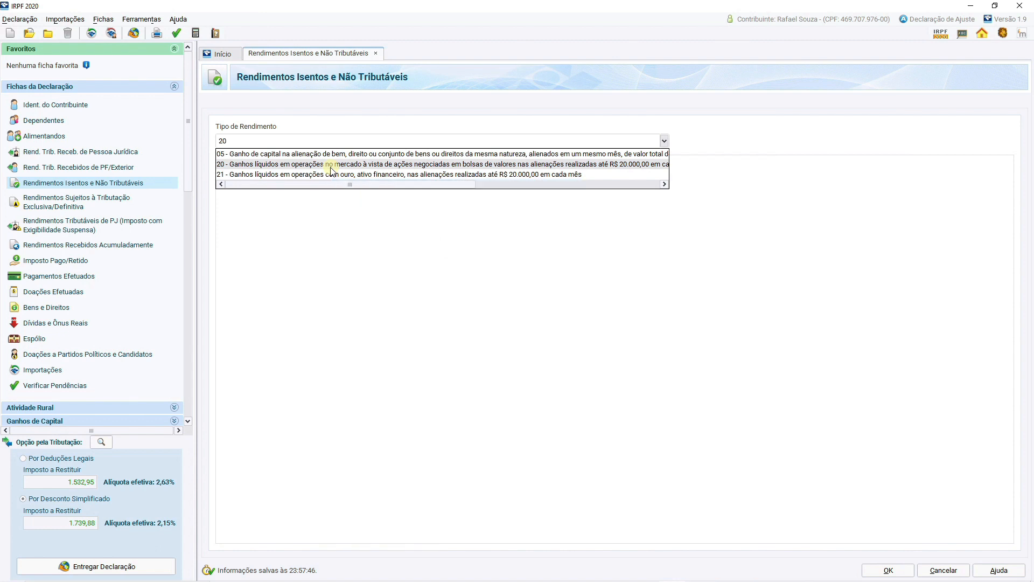
pyautogui.click(331, 166)
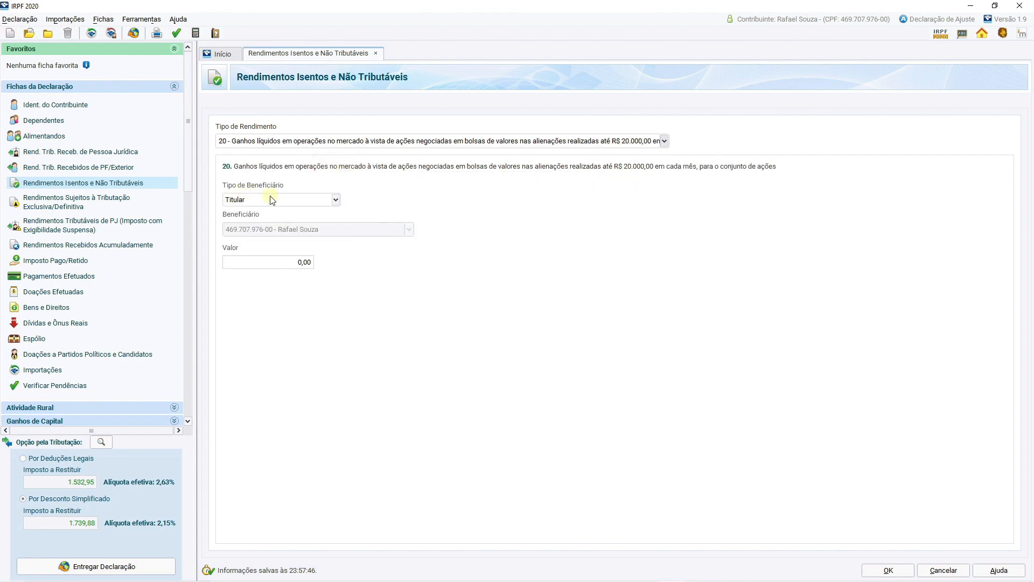
pyautogui.click(274, 263)
pyautogui.press('BackSpace')
pyautogui.write('100')
pyautogui.click(888, 570)
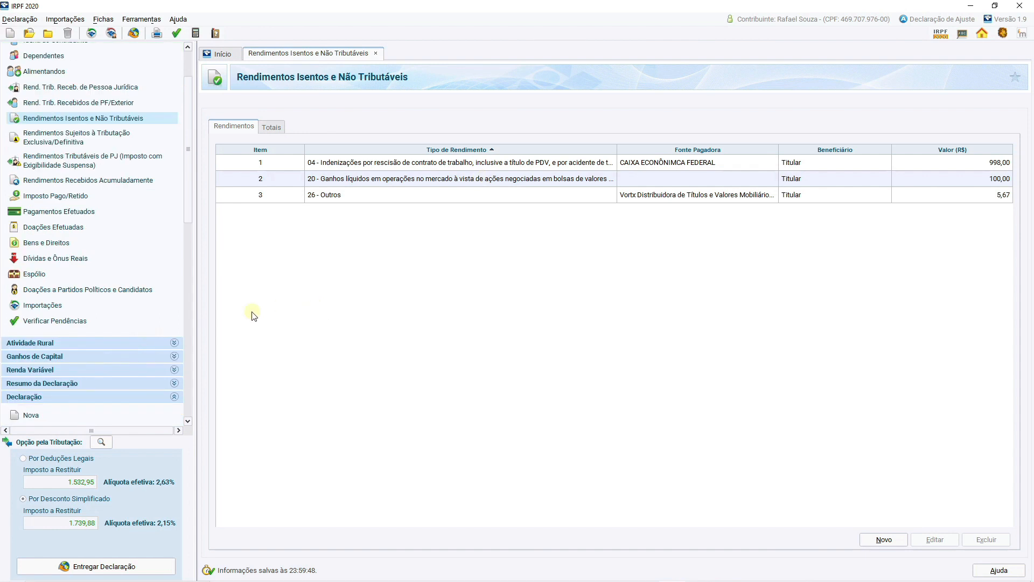
# Open Operações Comuns / Day-Trade under Renda Variável and set January's Mercado à vista - ações result in Operações Comuns to 100,00.
pyautogui.click(92, 369)
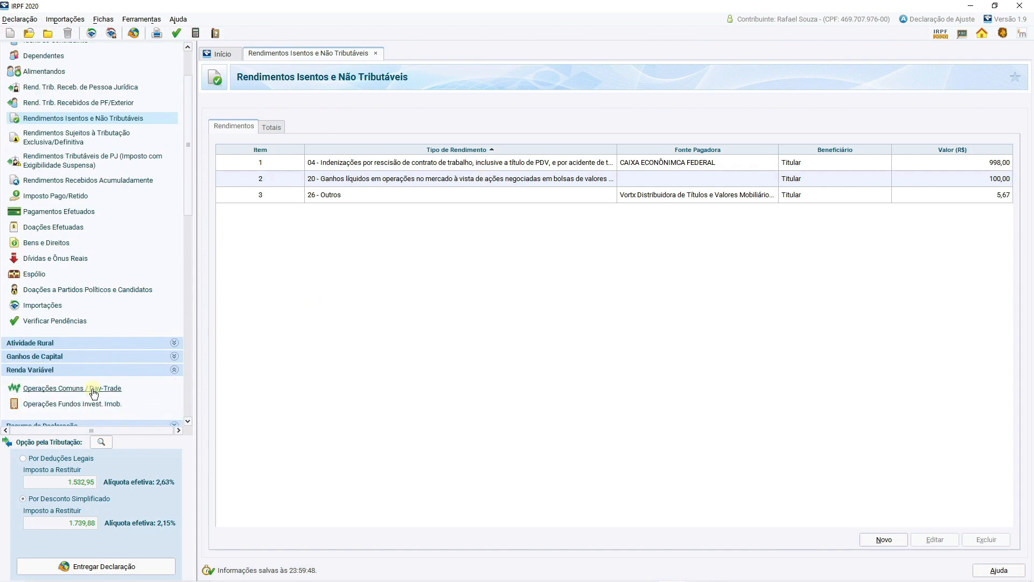
pyautogui.click(94, 391)
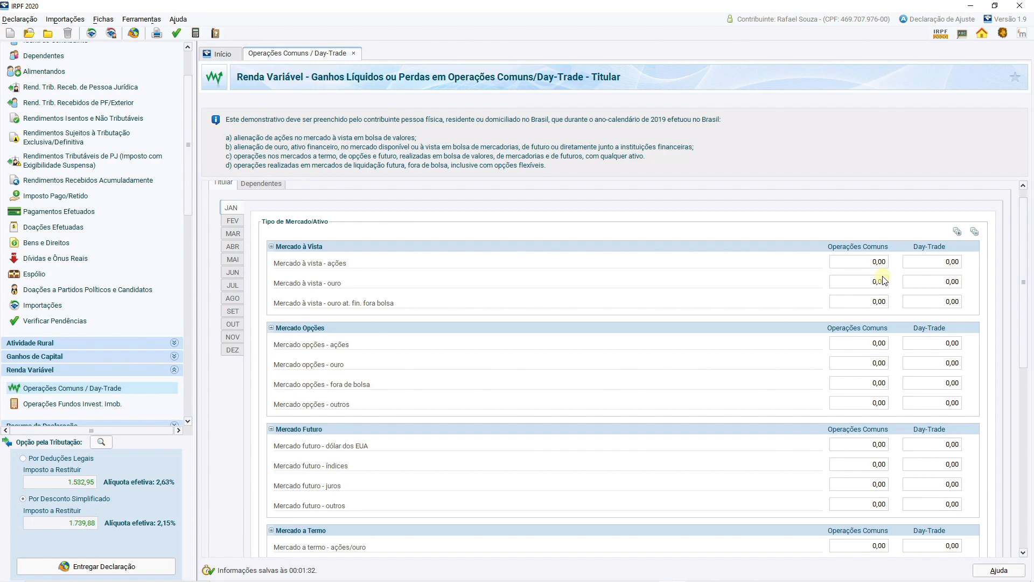
pyautogui.scroll(1, 883, 280)
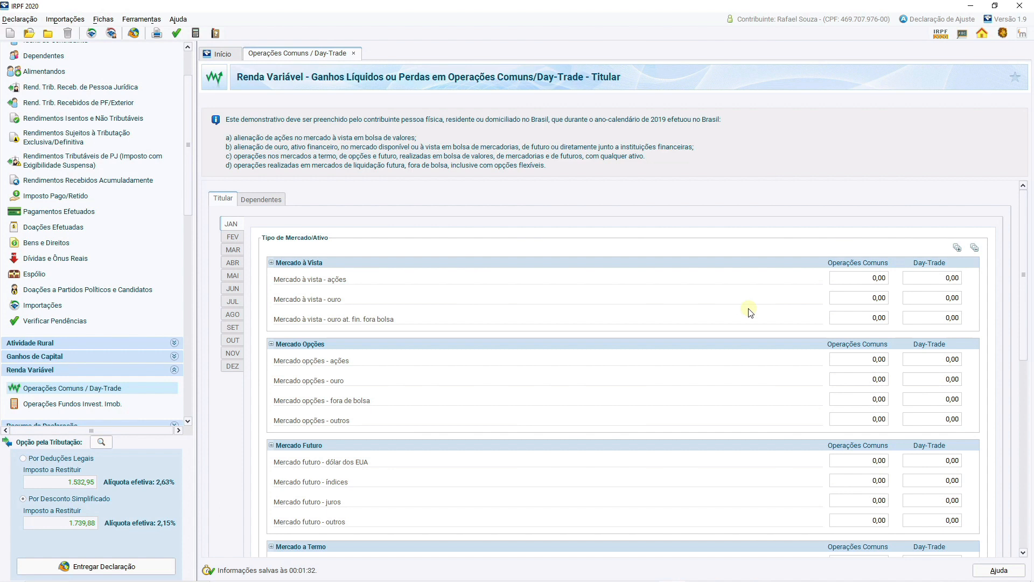
pyautogui.click(860, 281)
pyautogui.write('100')
pyautogui.press('Tab')
# Set January's IR fonte (Lei nº 11.033/2004) no mês to 0,50 in the monthly consolidation.
pyautogui.moveTo(1023, 295); pyautogui.dragTo(1023, 445)
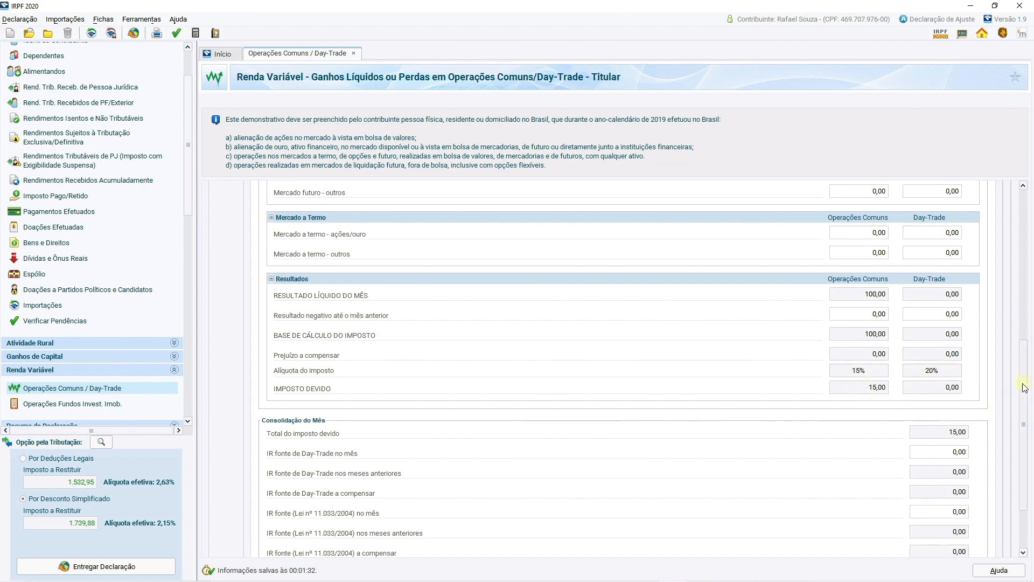
pyautogui.scroll(-3, 950, 404)
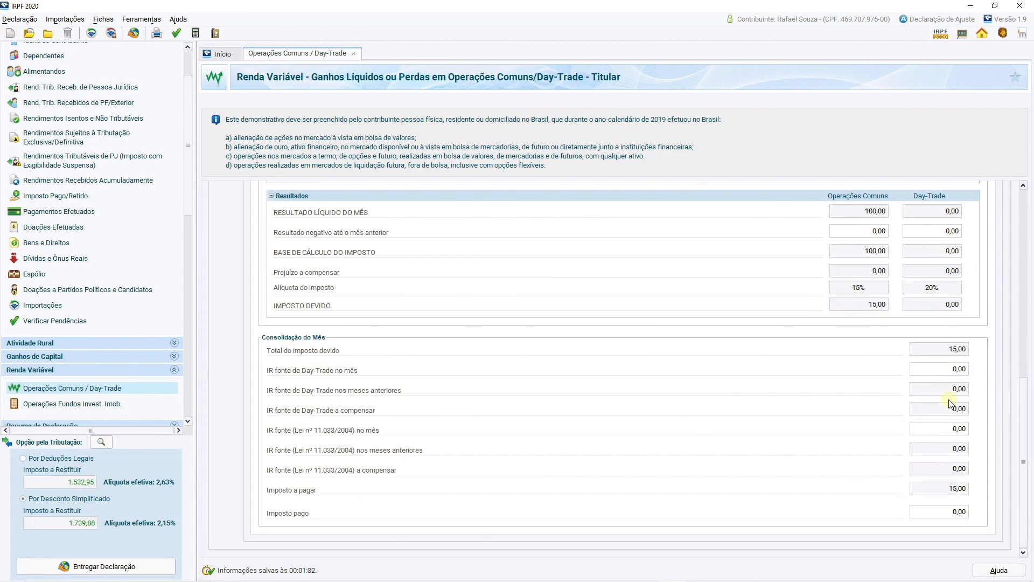
pyautogui.click(945, 429)
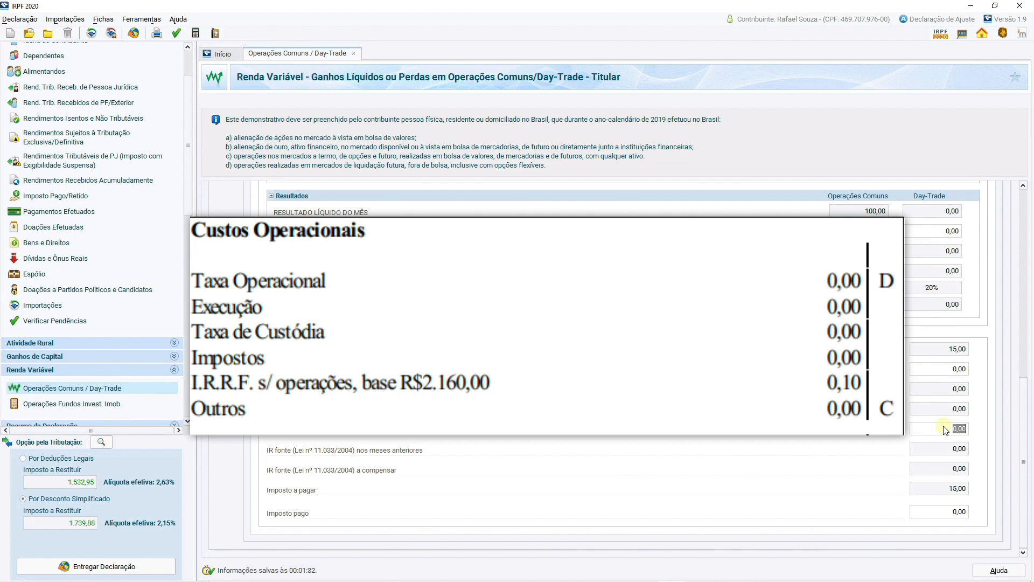
pyautogui.write('50')
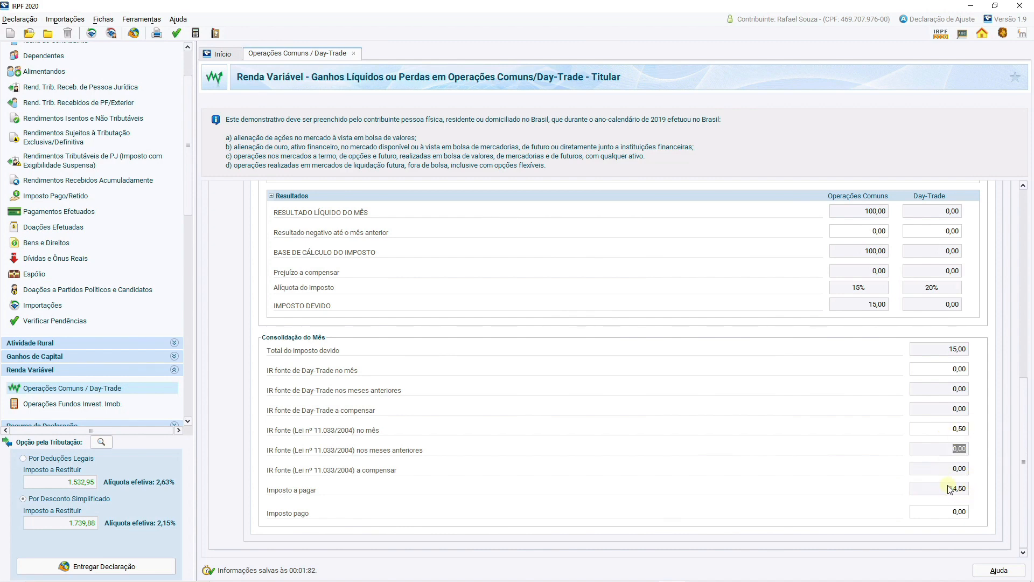
pyautogui.click(967, 511)
pyautogui.press('Tab')
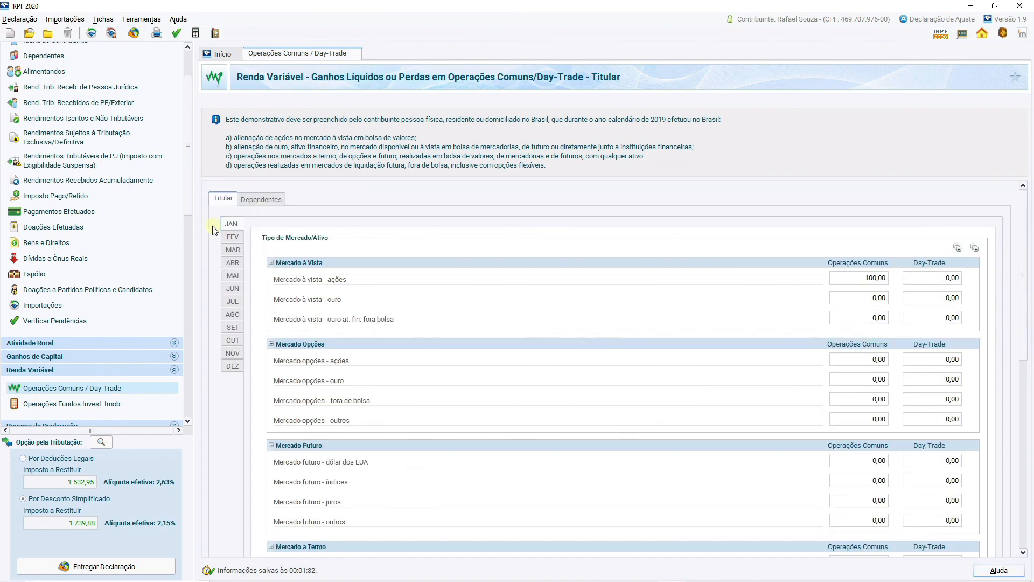
# Record a loss of -50,00 in April's Mercado à vista - ações under Operações Comuns and review that month's results.
pyautogui.click(230, 261)
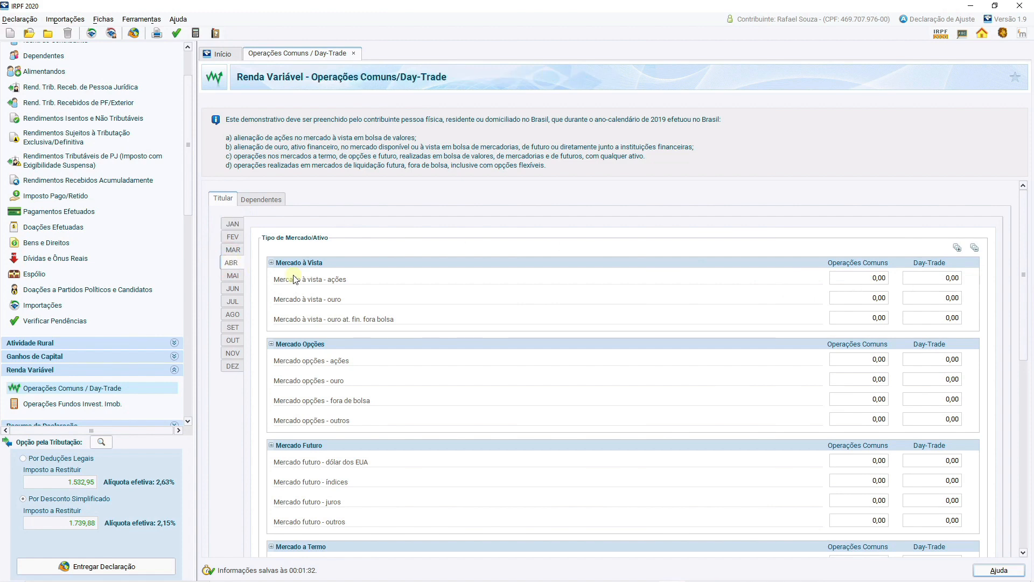
pyautogui.click(851, 283)
pyautogui.press('BackSpace')
pyautogui.write('-50')
pyautogui.scroll(-5, 856, 368)
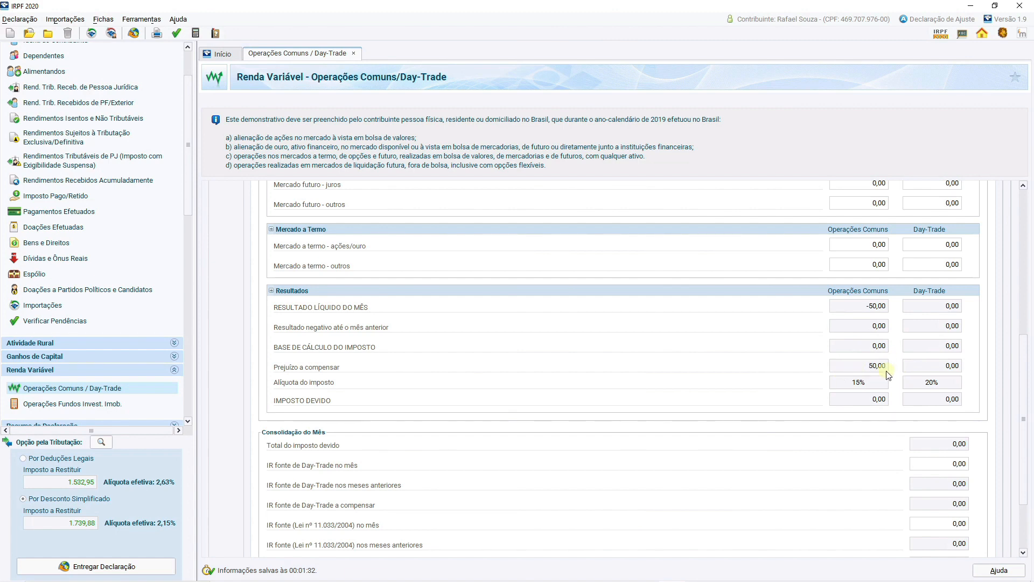
pyautogui.scroll(-3, 990, 408)
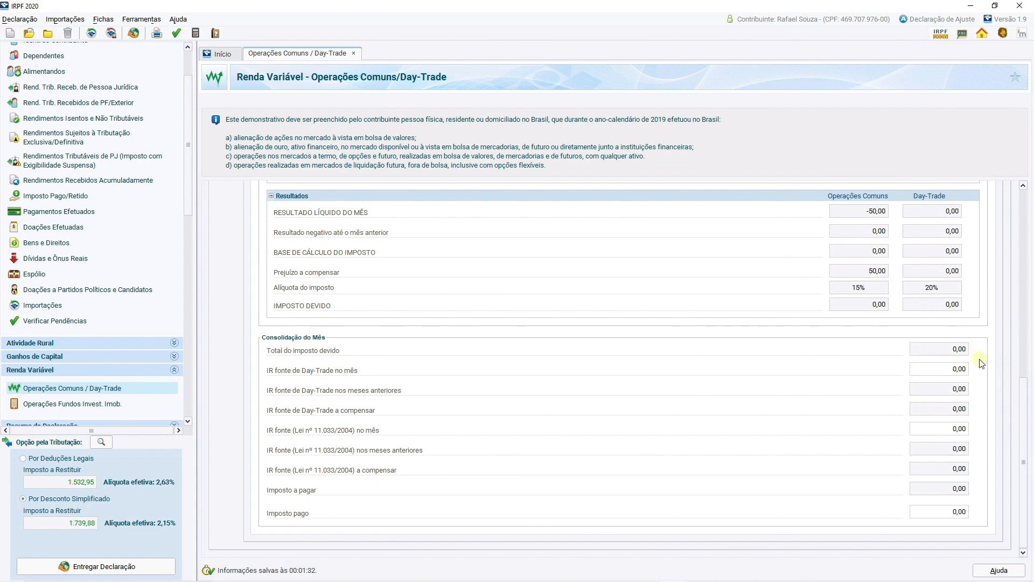
# Record a gain of 100,00 in June's Mercado à vista - ações under Operações Comuns and review the loss offset and tax.
pyautogui.scroll(8, 1026, 403)
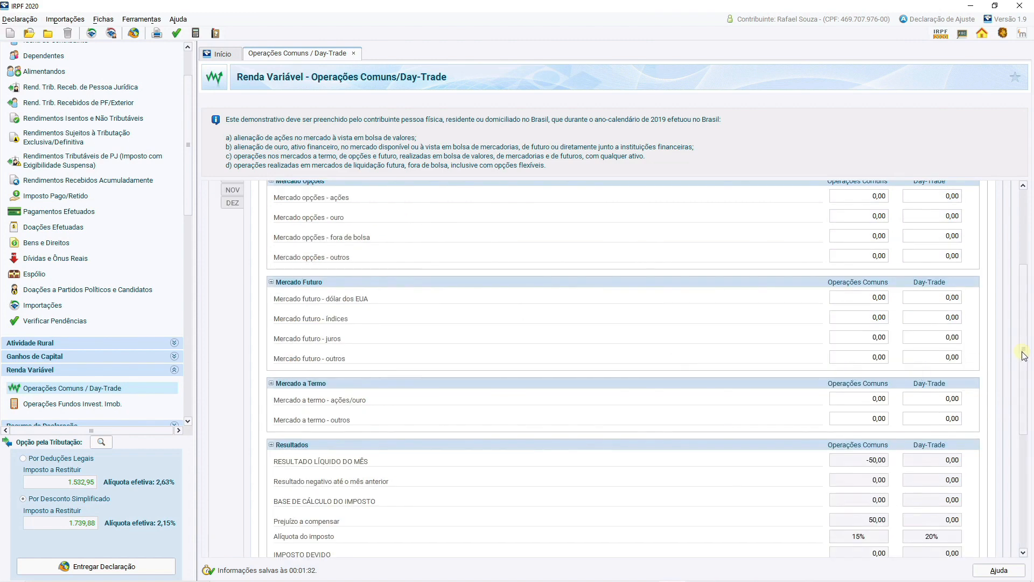
pyautogui.scroll(5, 1023, 347)
pyautogui.click(231, 289)
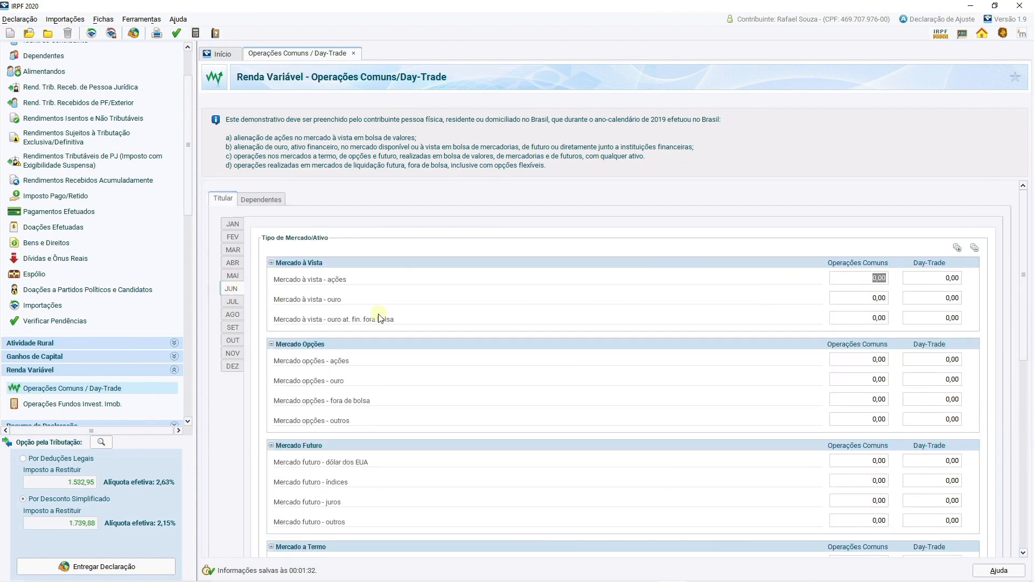
pyautogui.write('100')
pyautogui.press('Tab')
pyautogui.moveTo(1023, 318); pyautogui.dragTo(1011, 347)
pyautogui.scroll(-5, 881, 290)
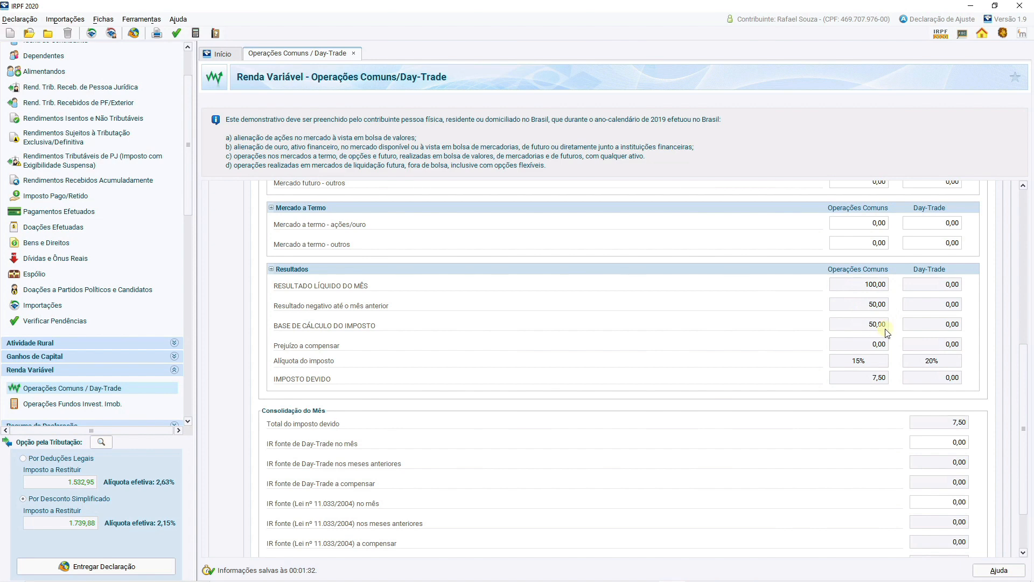
pyautogui.scroll(-2, 886, 331)
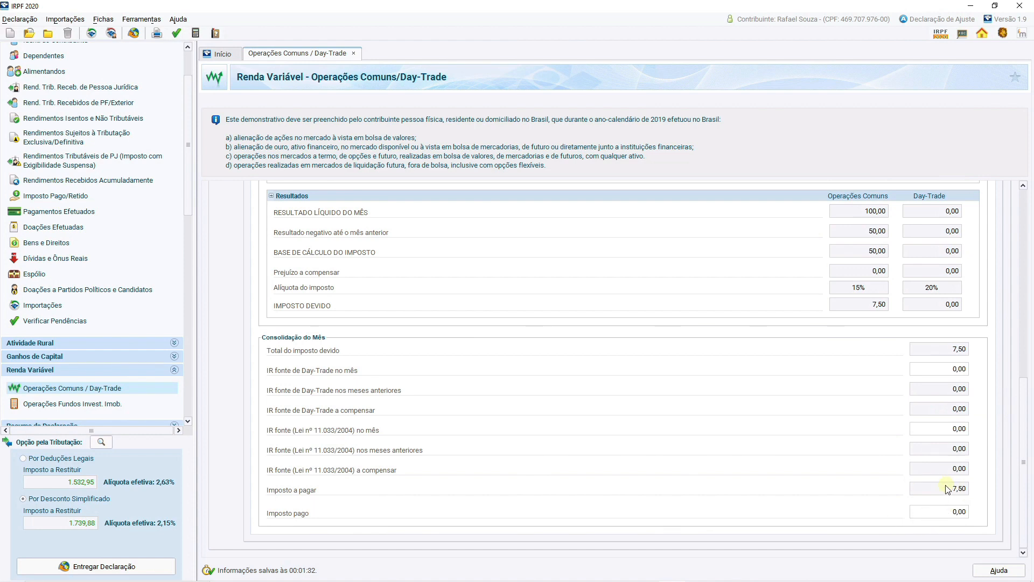
pyautogui.moveTo(1023, 445); pyautogui.dragTo(1031, 258)
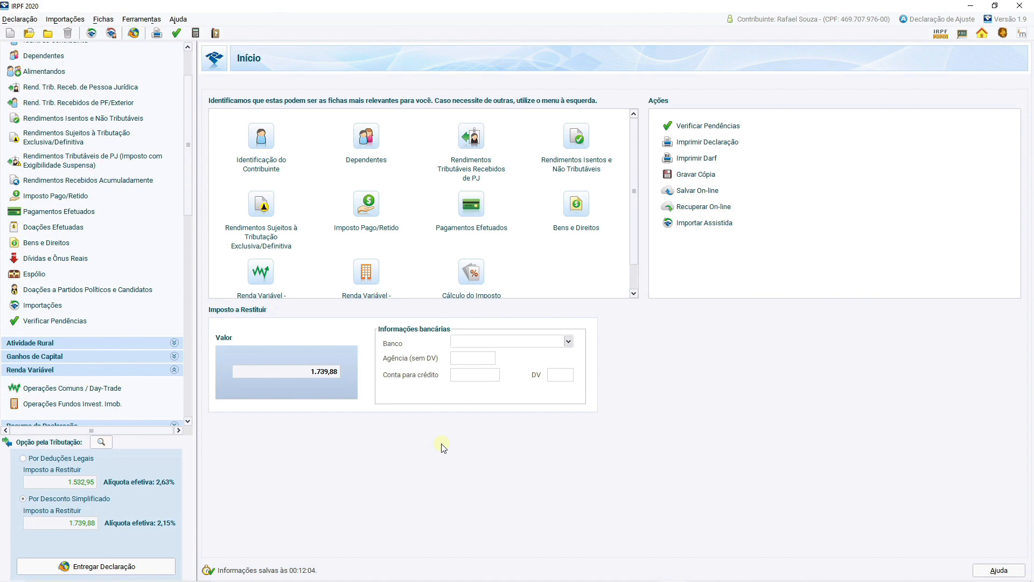
# Start a new entry in Rendimentos Isentos e Não Tributáveis with type 09 - Lucros e dividendos recebidos.
pyautogui.click(120, 121)
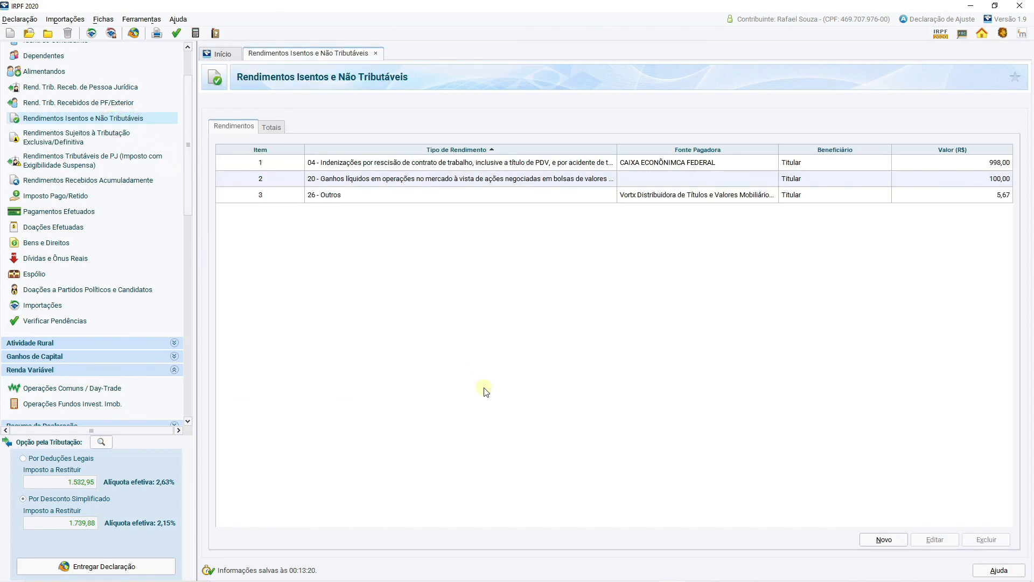
pyautogui.click(866, 542)
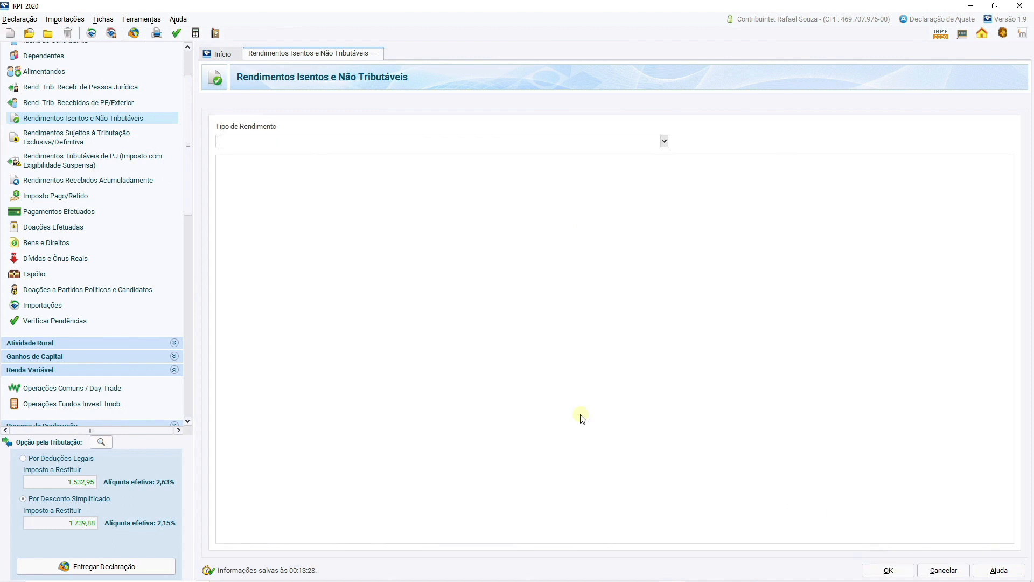
pyautogui.write('9')
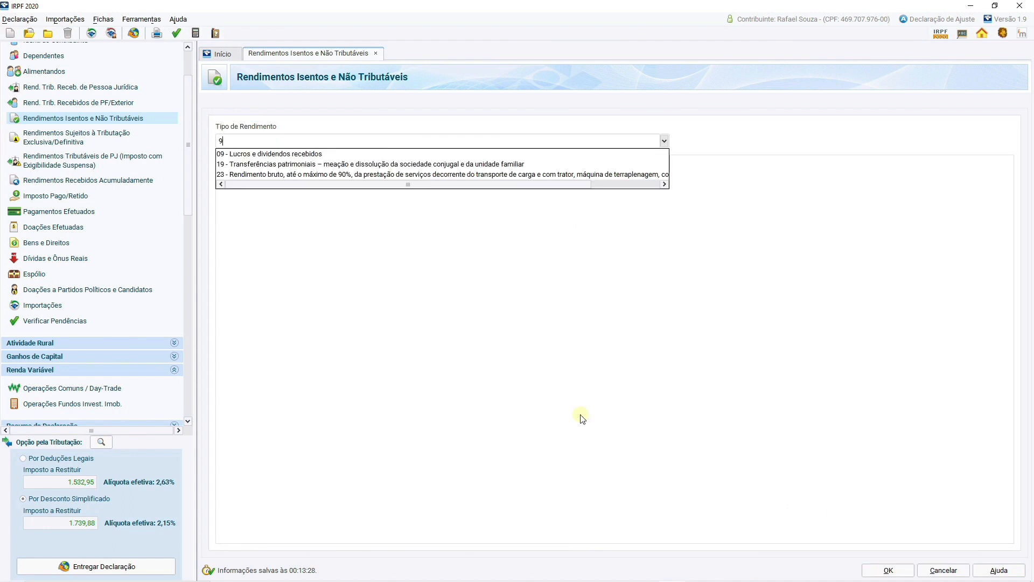
pyautogui.press('BackSpace')
pyautogui.write('18')
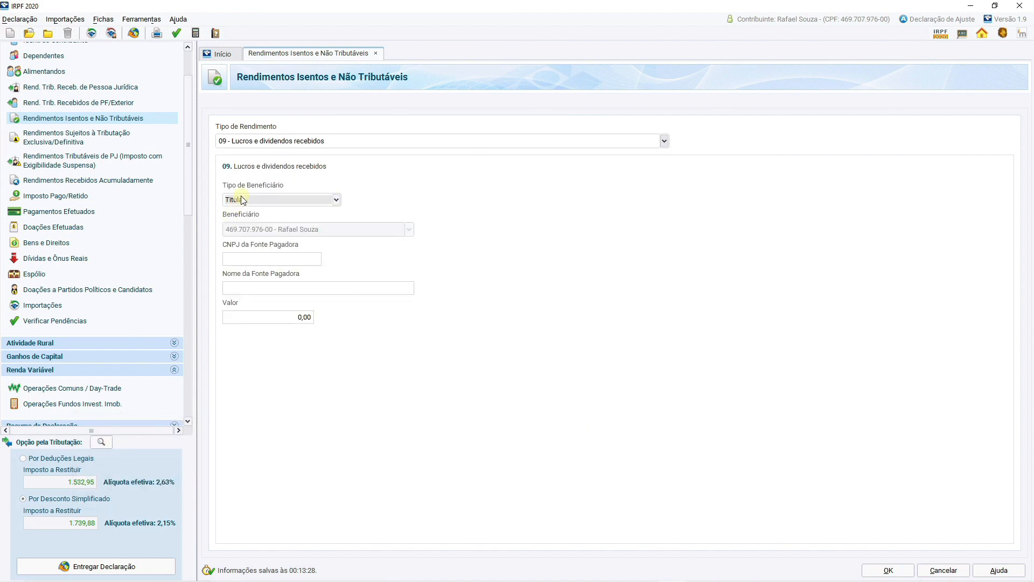
# Enter the payer's CNPJ, the name ENGIE BRASIL ENERGIA S.A. and the value 18,80 for the dividends, and save the entry.
pyautogui.click(252, 259)
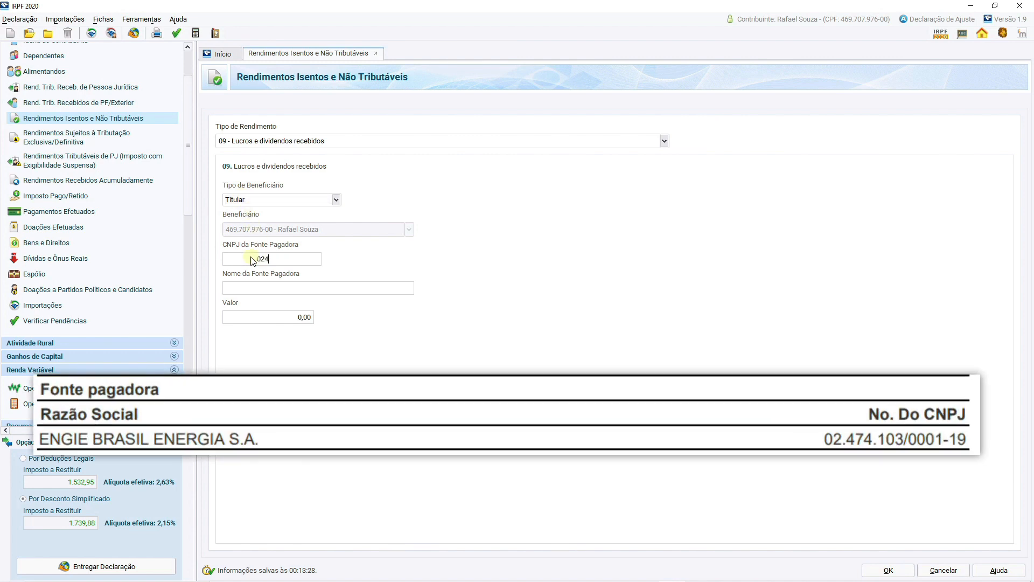
pyautogui.write('ENG')
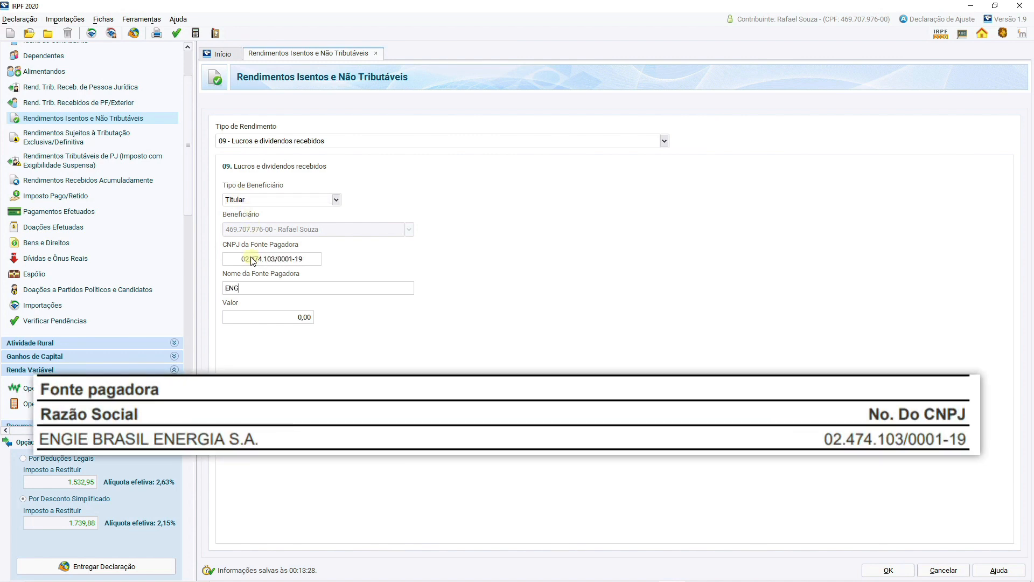
pyautogui.write('IE BRASIL ENERGIA S.A.')
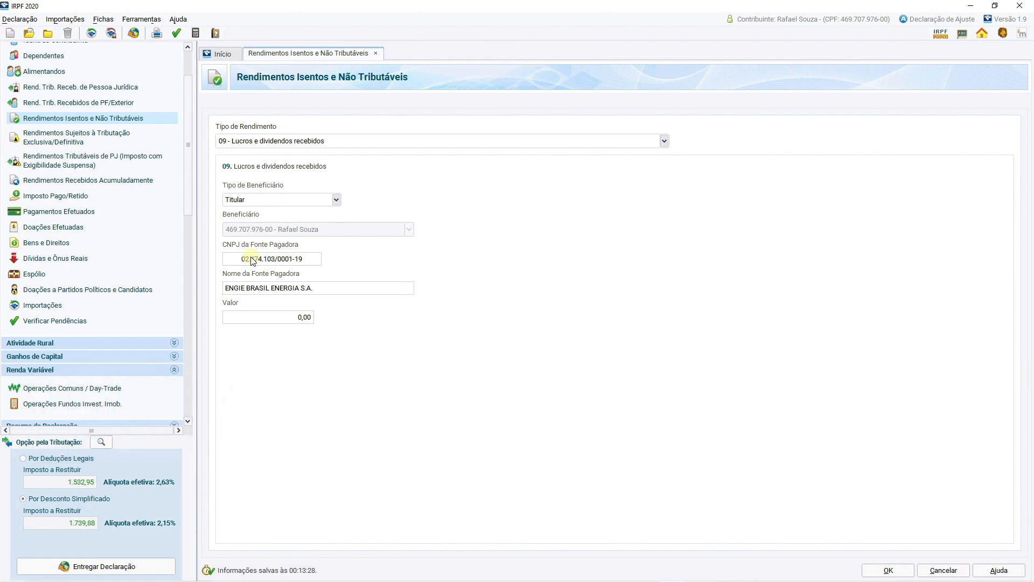
pyautogui.press('Tab')
pyautogui.write('1880')
pyautogui.click(888, 570)
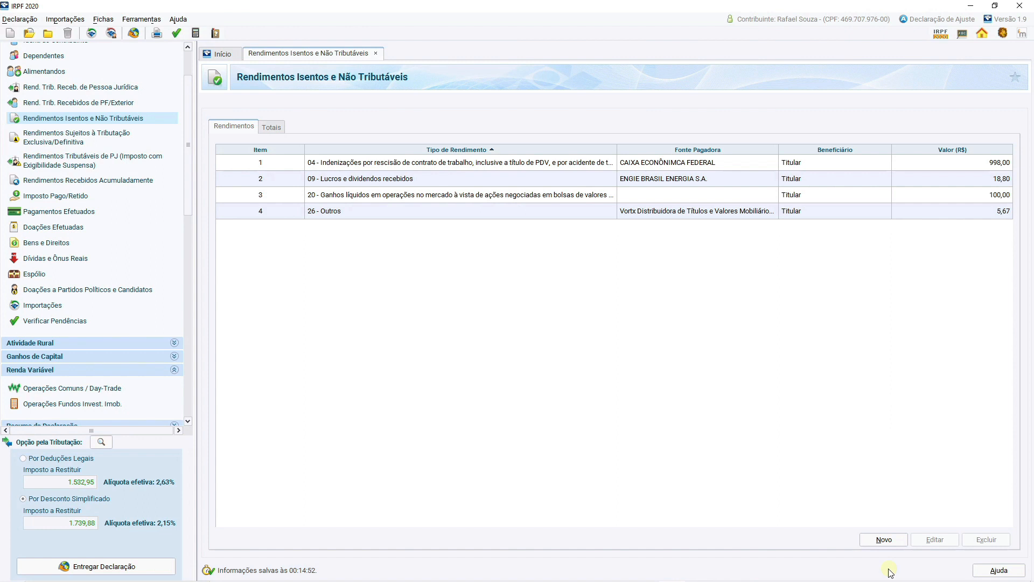
pyautogui.click(82, 139)
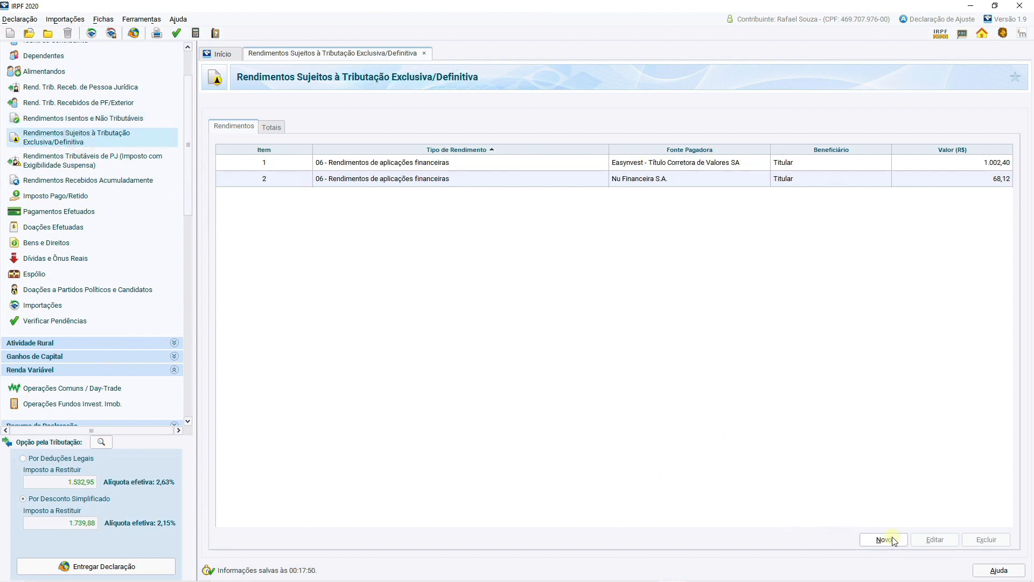
pyautogui.click(886, 538)
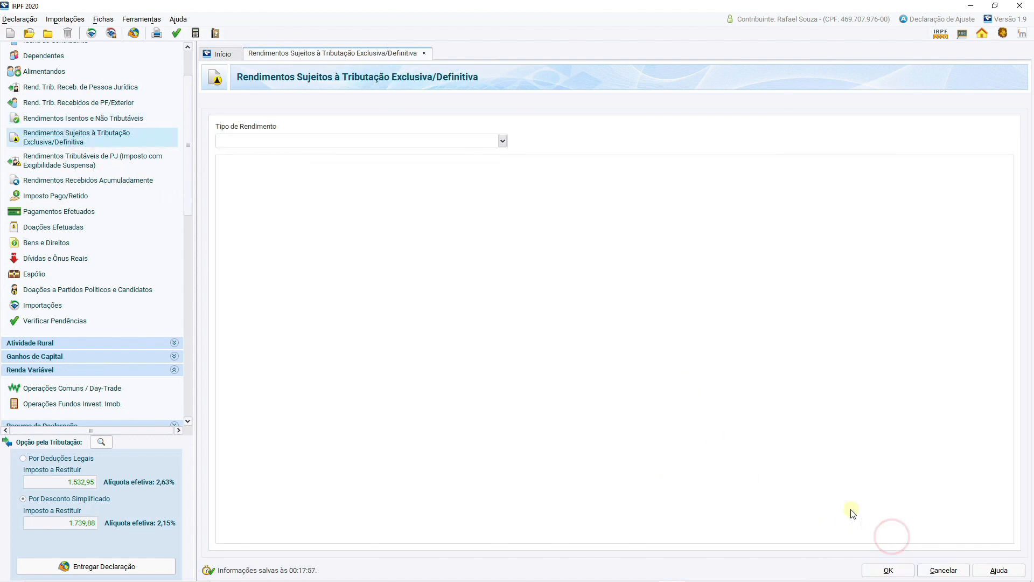
pyautogui.click(502, 141)
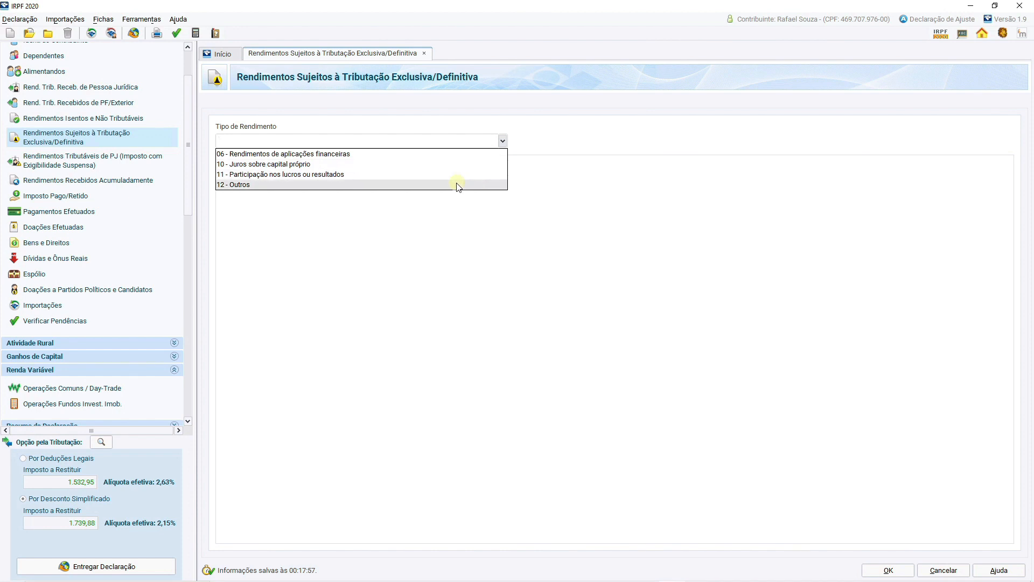
pyautogui.click(439, 165)
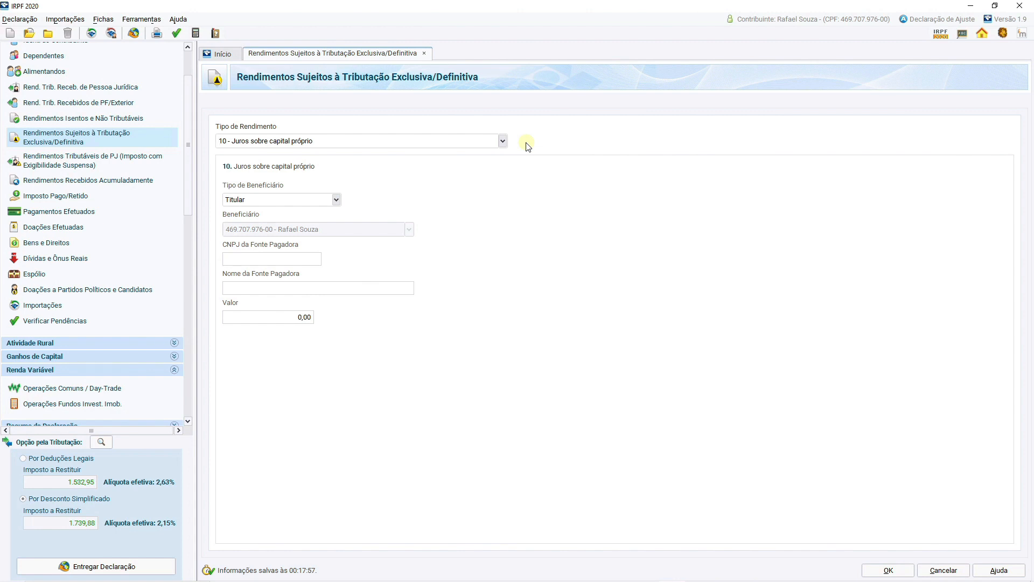
pyautogui.click(502, 140)
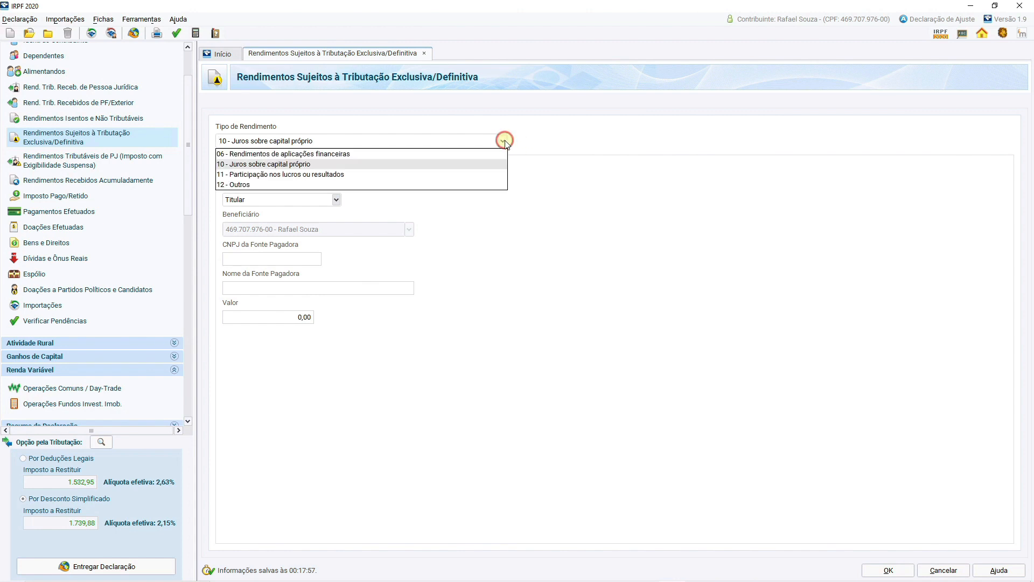
pyautogui.click(484, 185)
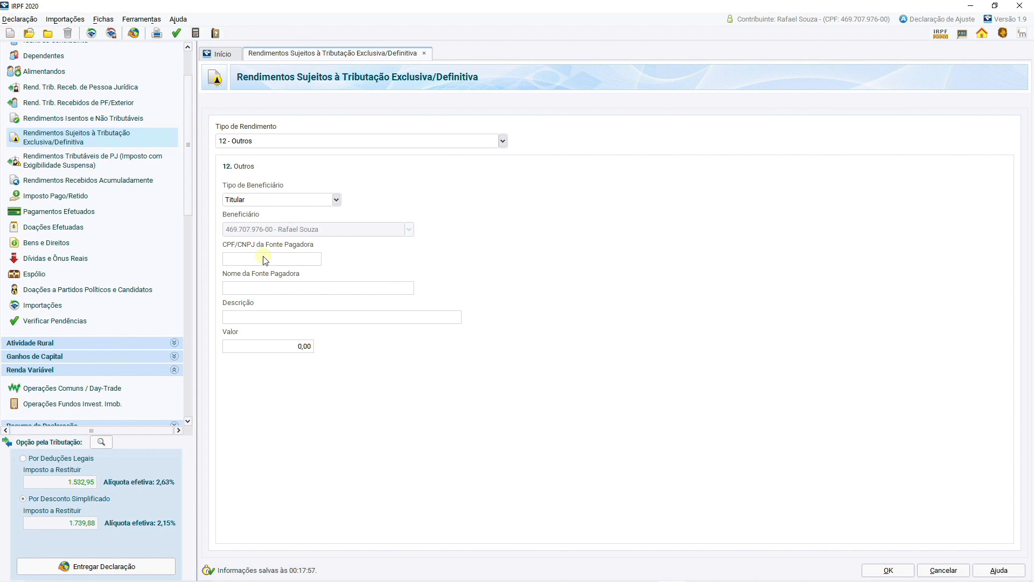
pyautogui.click(928, 571)
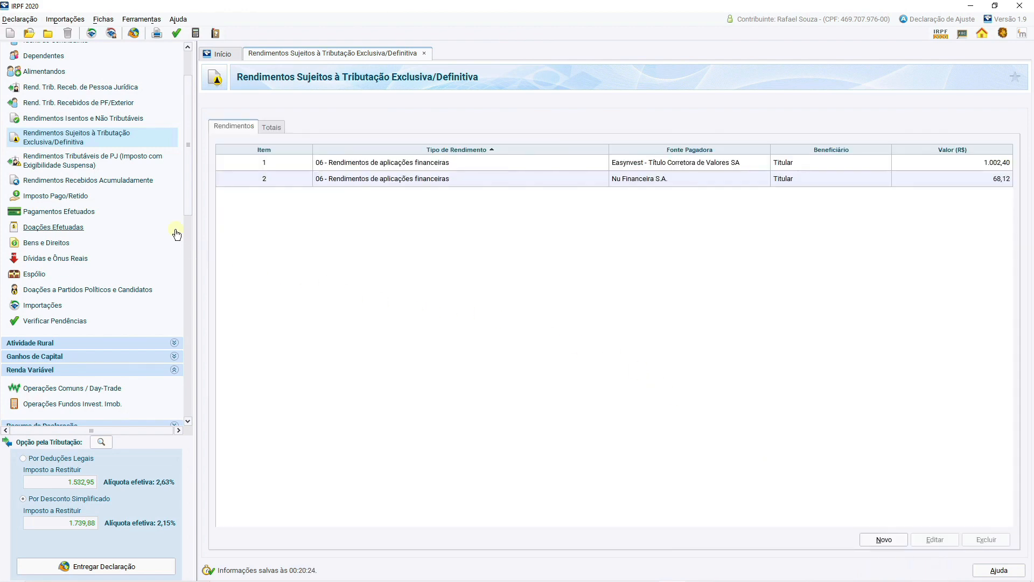
# Start a new asset in Bens e Direitos with code 99 - Outros bens e direitos.
pyautogui.click(70, 243)
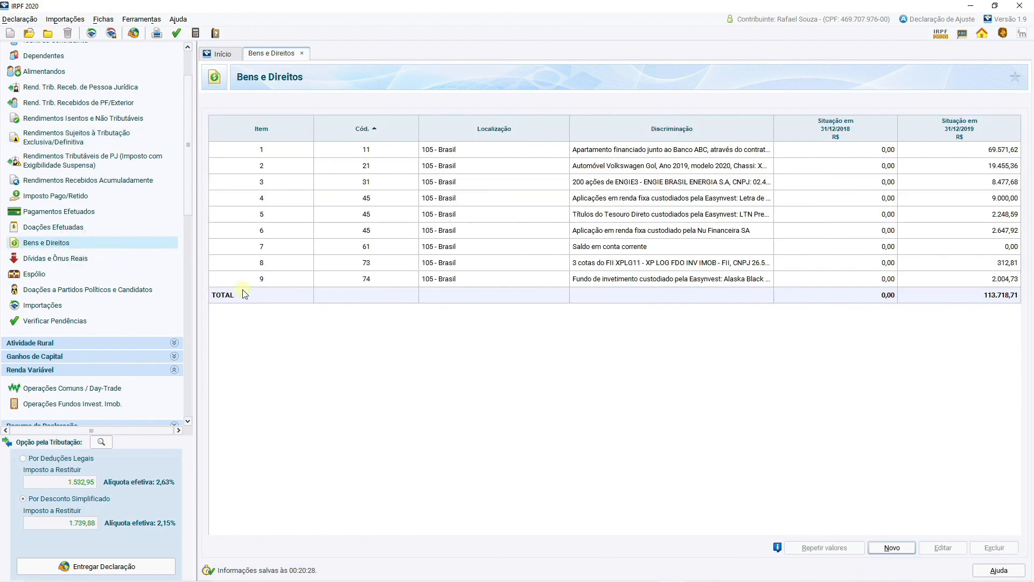
pyautogui.click(879, 549)
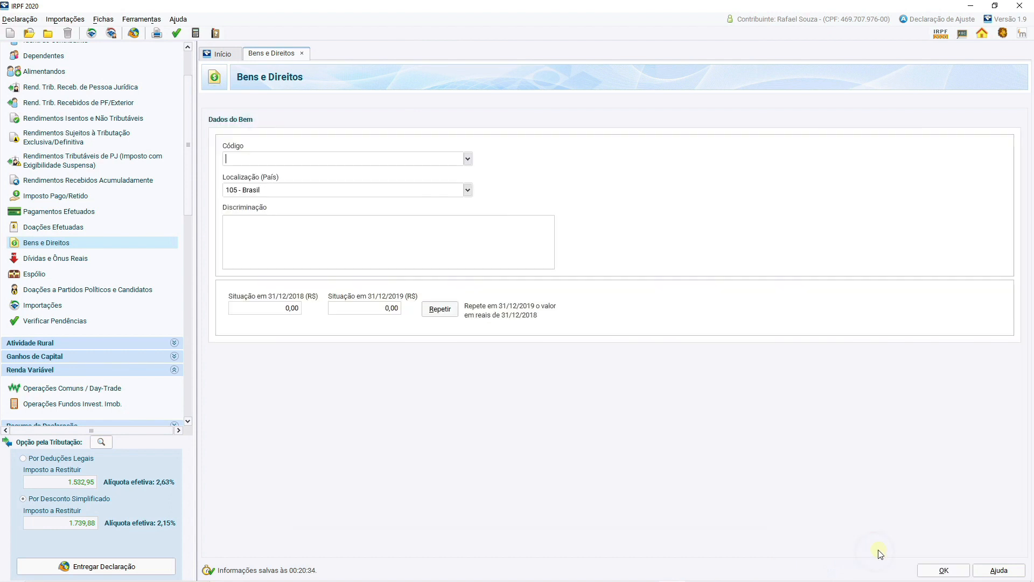
pyautogui.write('99')
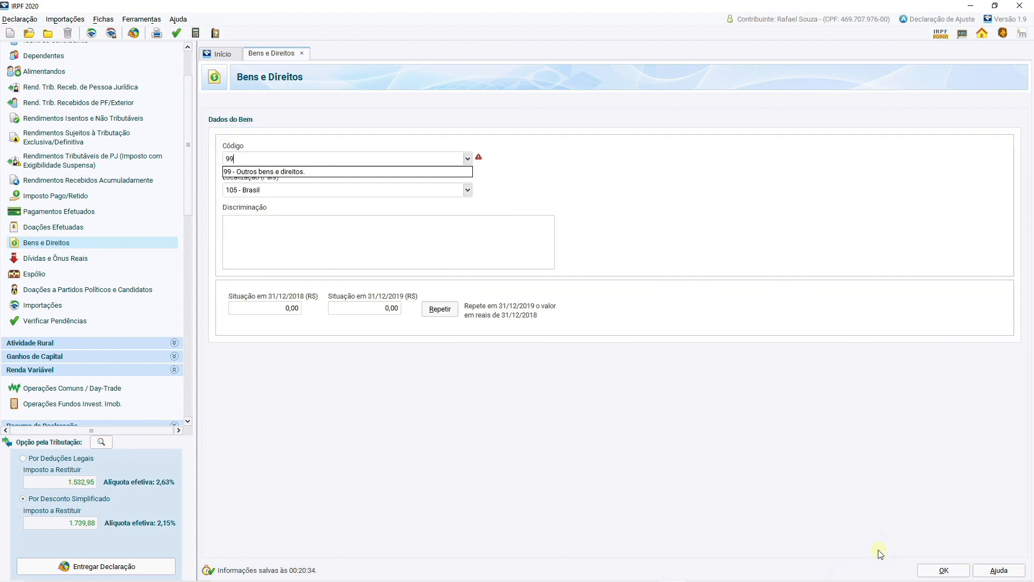
pyautogui.click(401, 175)
# Describe the asset as "Créditos em trânsito: Juros sobre capital próprio creditados por ENGIE BRASIL ENERGIA S.A.", adding its CNPJ and "no valor total de R$ 73,76".
pyautogui.click(371, 226)
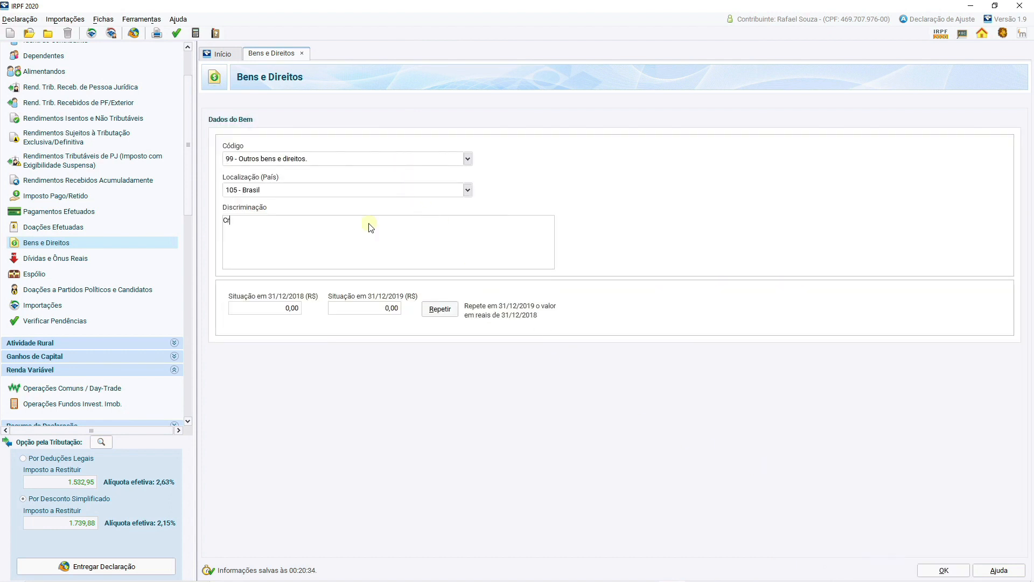
pyautogui.write('Créditos em trânsito: Juros sobre capital próprio credi')
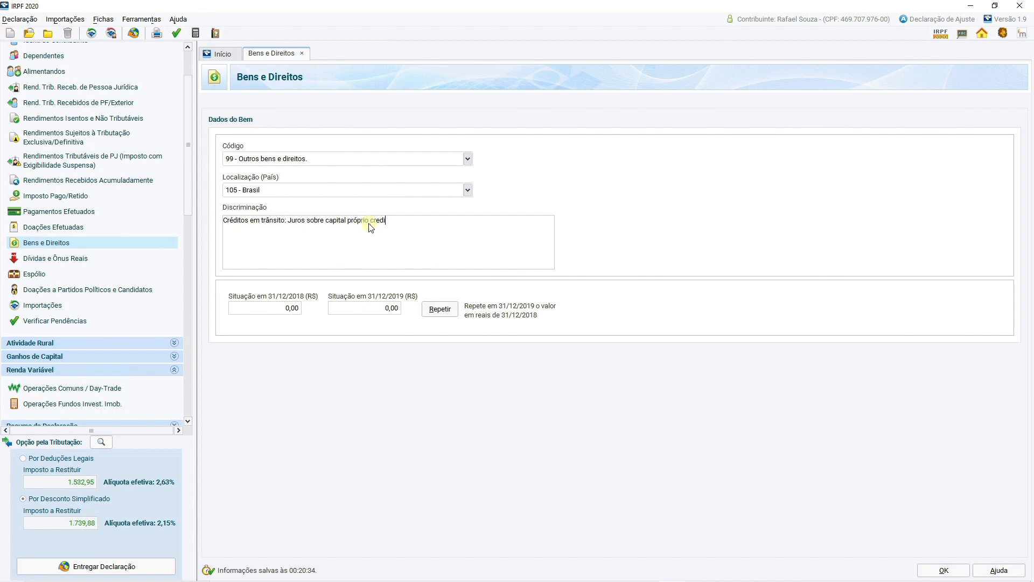
pyautogui.write('tados por ENGIE BRASIL ENERGIA S.A., CNPJ')
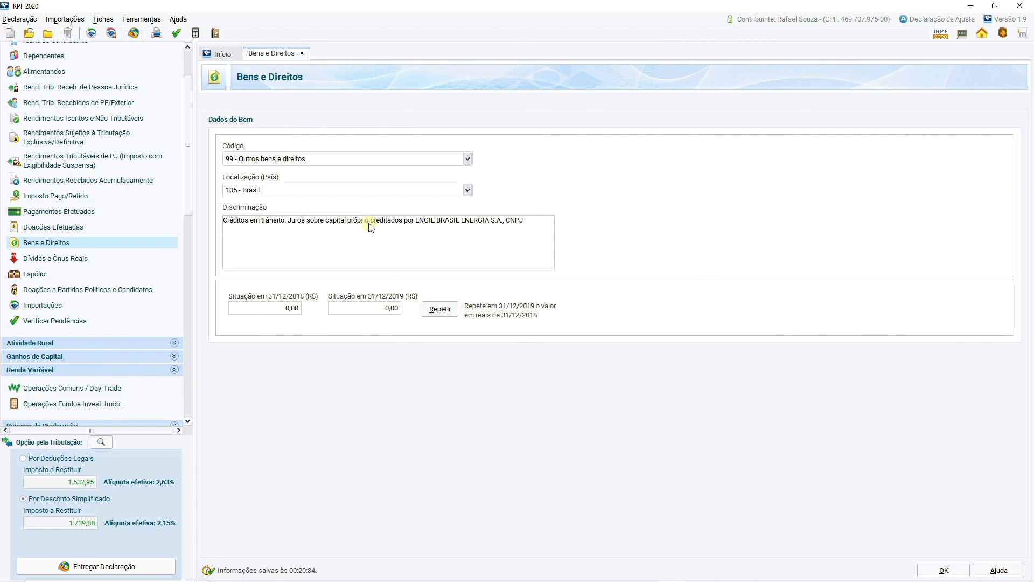
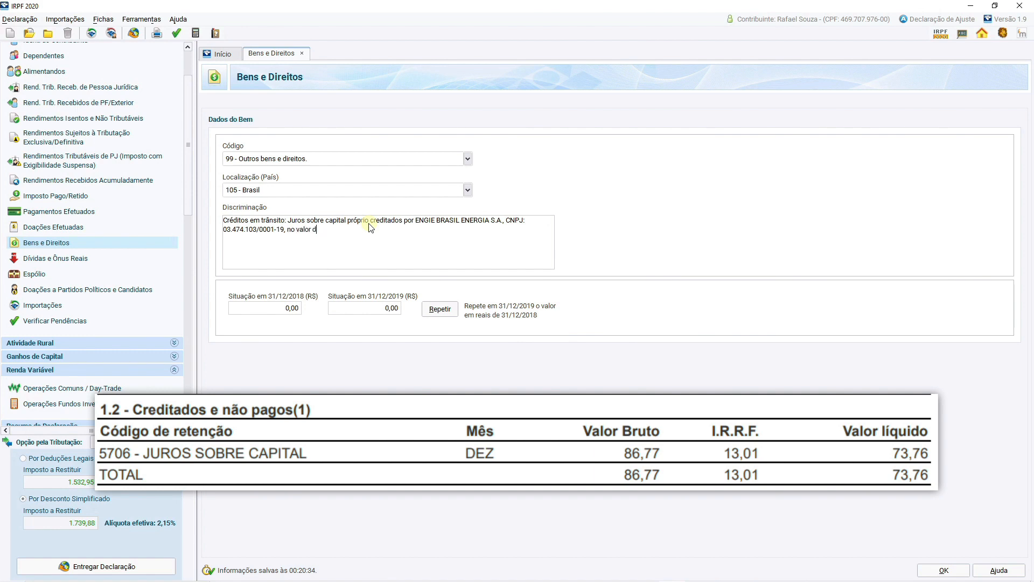
pyautogui.write('total de R$ 73,76')
# Set the asset's Situação em 31/12/2019 to 73,76 and save the entry.
pyautogui.click(374, 308)
pyautogui.write('73,76')
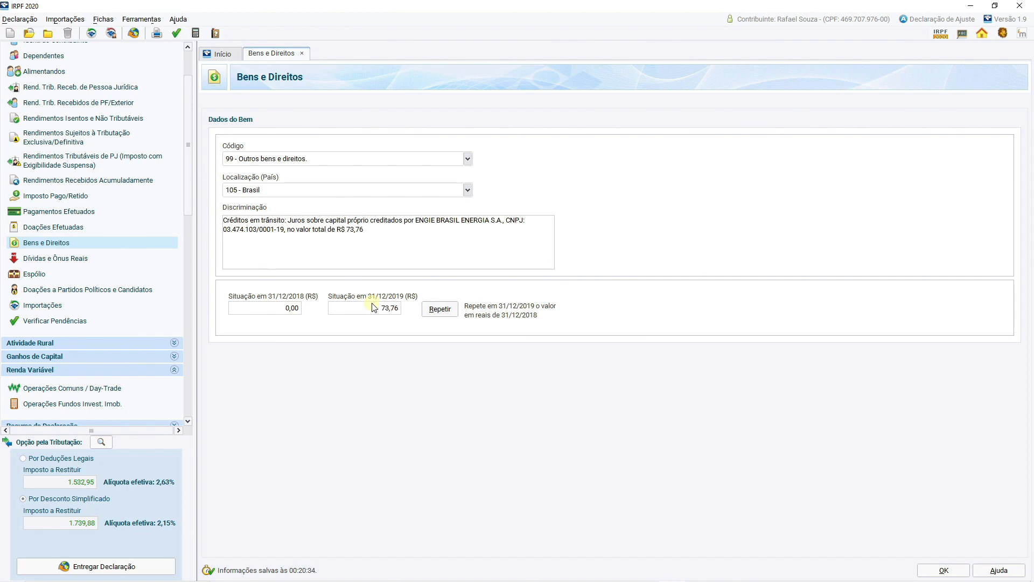
pyautogui.press('Tab')
pyautogui.click(934, 568)
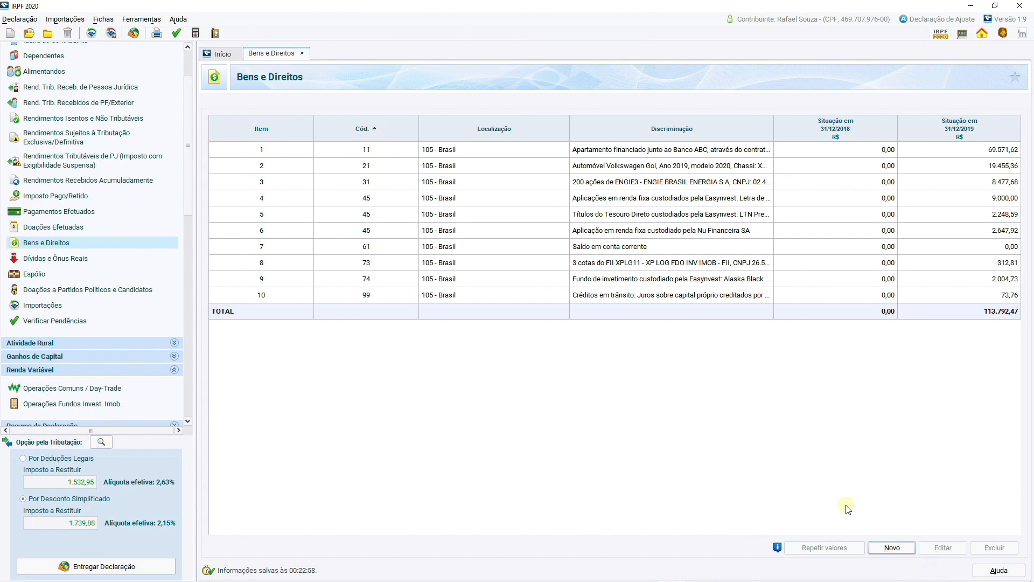